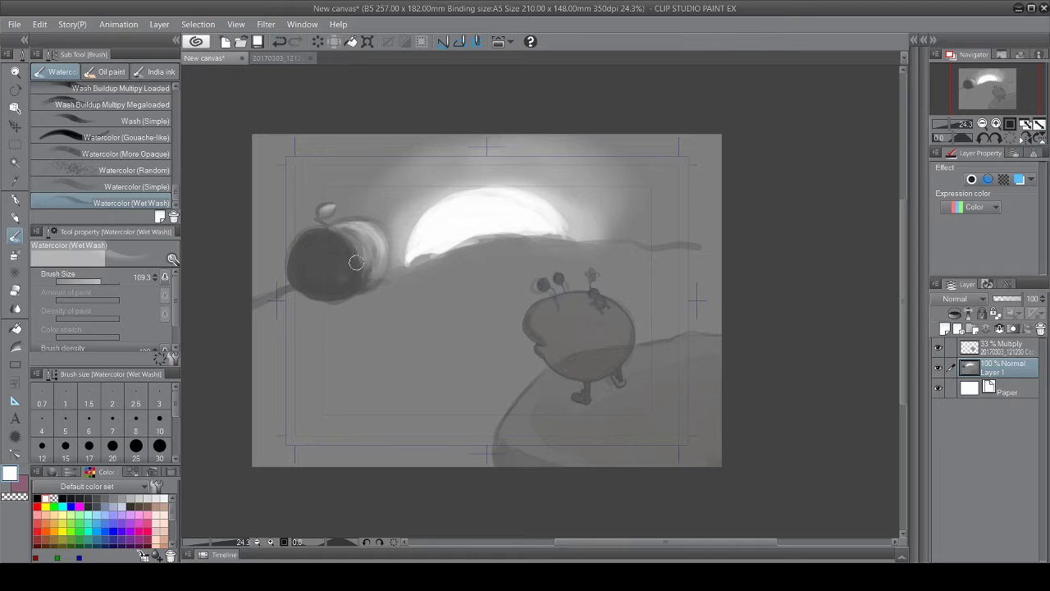
Step: Paint light along the hill crest and sky around the sun, plus a soft shadow below the striped round object, with Watercolor (Wet Wash)
mouse_move(411, 263)
left_mouse_down()
mouse_move(528, 246)
mouse_move(607, 259)
left_mouse_up()
key("bracketright")
mouse_move(331, 302)
left_mouse_down()
mouse_move(331, 293)
mouse_move(290, 312)
mouse_move(369, 298)
mouse_move(422, 271)
mouse_move(343, 347)
mouse_move(249, 363)
mouse_move(348, 314)
mouse_move(421, 338)
left_mouse_up()
left_click(298, 159, "alt")
mouse_move(423, 209)
left_mouse_down()
mouse_move(572, 218)
mouse_move(653, 241)
left_mouse_up()
Step: Paint light, wispy clouds in the upper-left sky using grays sampled from the sky and sun glow
left_click(376, 175, "alt")
key("bracketleft")
mouse_move(306, 165)
left_mouse_down()
mouse_move(318, 144)
mouse_move(350, 130)
mouse_move(264, 193)
mouse_move(324, 122)
left_mouse_up()
key("bracketright")
left_click(298, 151, "alt")
left_click(443, 222, "alt")
mouse_move(307, 175)
left_mouse_down()
mouse_move(322, 146)
mouse_move(313, 139)
mouse_move(320, 150)
mouse_move(278, 142)
mouse_move(266, 164)
left_mouse_up()
key("bracketleft")
mouse_move(264, 209)
left_mouse_down()
mouse_move(321, 146)
mouse_move(263, 176)
left_mouse_up()
Step: Paint bright clouds in the upper-right sky and a light band along the hill's horizon on that side
key("bracketleft")
mouse_move(653, 177)
left_mouse_down()
mouse_move(681, 171)
mouse_move(657, 146)
mouse_move(704, 153)
mouse_move(658, 173)
mouse_move(671, 157)
mouse_move(735, 185)
mouse_move(629, 136)
mouse_move(557, 135)
mouse_move(697, 171)
left_mouse_up()
key("bracketright")
mouse_move(679, 250)
left_mouse_down()
mouse_move(485, 241)
mouse_move(431, 274)
mouse_move(445, 260)
mouse_move(691, 243)
left_mouse_up()
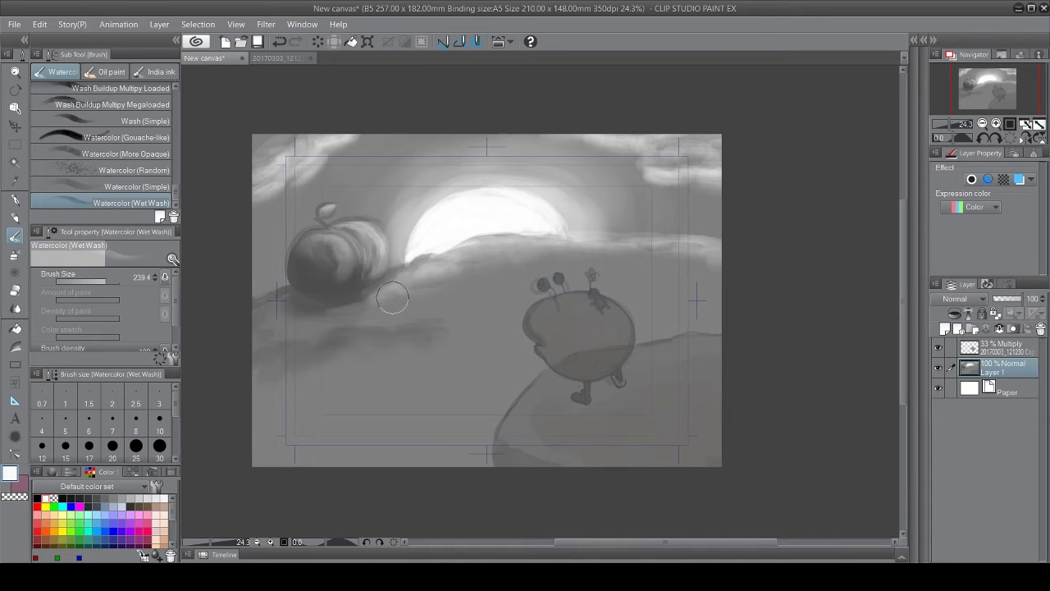
Step: Block in a dark foliage mass across the canvas's lower-left area, mainly with the MS4 Style Pencil
key("p")
left_click_drag(462, 408, 373, 410)
key("ctrl+z")
mouse_move(260, 406)
left_mouse_down()
mouse_move(405, 382)
mouse_move(507, 409)
left_mouse_up()
mouse_move(422, 380)
left_mouse_down()
mouse_move(433, 365)
mouse_move(447, 375)
mouse_move(374, 402)
left_mouse_up()
key("b")
mouse_move(477, 365)
left_mouse_down()
mouse_move(443, 393)
mouse_move(384, 407)
mouse_move(383, 468)
mouse_move(433, 453)
left_mouse_up()
key("p")
mouse_move(394, 386)
left_mouse_down()
mouse_move(499, 396)
mouse_move(363, 394)
mouse_move(321, 406)
mouse_move(318, 385)
mouse_move(263, 403)
mouse_move(309, 375)
mouse_move(353, 386)
mouse_move(265, 411)
mouse_move(447, 398)
mouse_move(497, 412)
mouse_move(357, 376)
mouse_move(370, 394)
mouse_move(316, 401)
mouse_move(260, 440)
mouse_move(369, 442)
mouse_move(293, 420)
mouse_move(363, 456)
mouse_move(389, 397)
mouse_move(450, 408)
mouse_move(483, 455)
mouse_move(312, 422)
mouse_move(394, 402)
mouse_move(479, 457)
mouse_move(433, 395)
mouse_move(413, 400)
mouse_move(342, 375)
left_mouse_up()
Step: Fill the foliage mass down to the canvas edge and add jagged tips along its upper edge with the pencil
key("bracketright")
key("bracketright")
key("bracketleft")
key("bracketleft")
key("bracketright")
key("bracketright")
left_click_drag(289, 436, 356, 389)
key("bracketleft")
key("bracketleft")
key("bracketleft")
key("bracketleft")
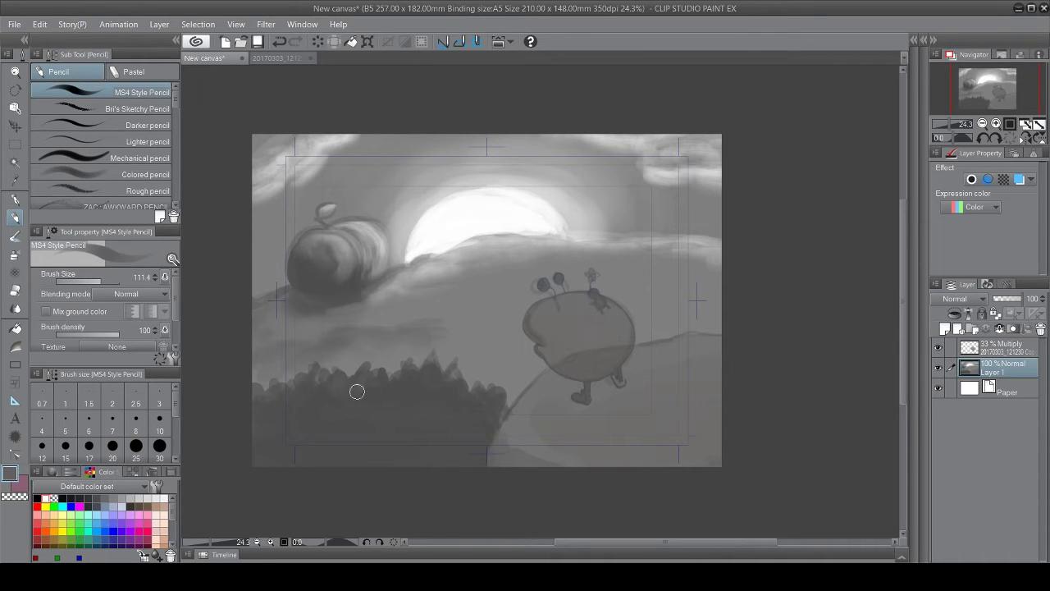
left_click_drag(504, 396, 497, 375)
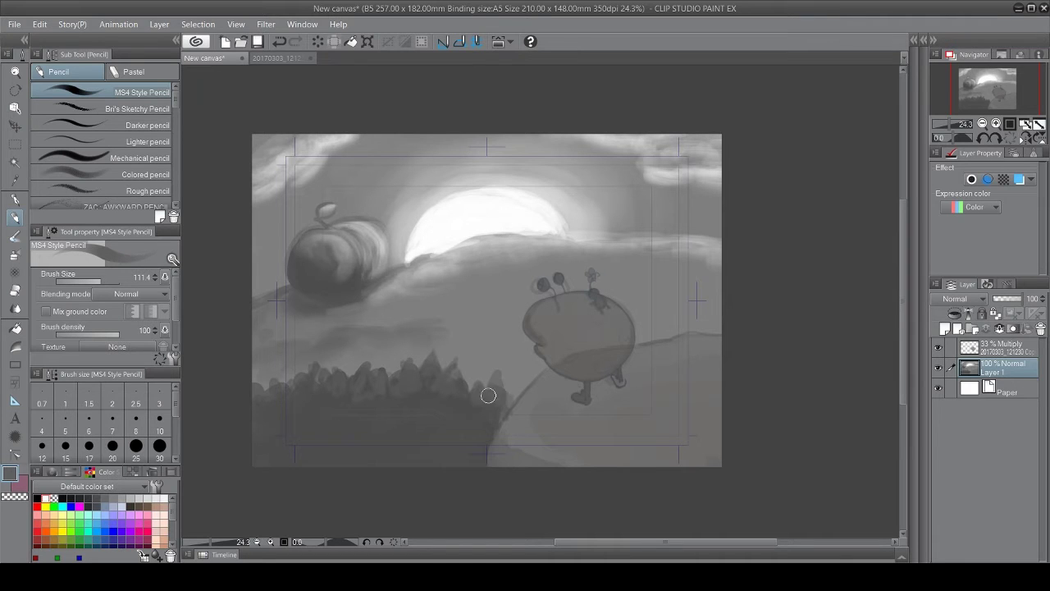
Step: Paint a darker row of pointed spikes in front of the foliage using a dark gray swatch
left_click(88, 498)
mouse_move(266, 455)
left_mouse_down()
mouse_move(277, 469)
mouse_move(270, 443)
mouse_move(265, 451)
mouse_move(317, 454)
mouse_move(471, 451)
mouse_move(280, 449)
left_mouse_up()
key("ctrl+z")
key("ctrl+z")
mouse_move(389, 458)
left_mouse_down()
mouse_move(418, 430)
mouse_move(409, 446)
mouse_move(476, 451)
left_mouse_up()
left_click_drag(378, 430, 361, 473)
left_click_drag(348, 423, 264, 441)
mouse_move(481, 445)
left_mouse_down()
mouse_move(514, 478)
mouse_move(503, 451)
mouse_move(486, 480)
left_mouse_up()
Step: Paint lighter tips along the foliage's upper edge with a smaller pencil and a gray sampled from the picture
left_click(502, 454, "alt")
left_click(366, 425, "alt")
left_click(453, 372, "alt")
key("[")
mouse_move(451, 367)
left_mouse_down()
mouse_move(497, 391)
mouse_move(490, 398)
mouse_move(412, 362)
mouse_move(387, 385)
mouse_move(274, 390)
left_mouse_up()
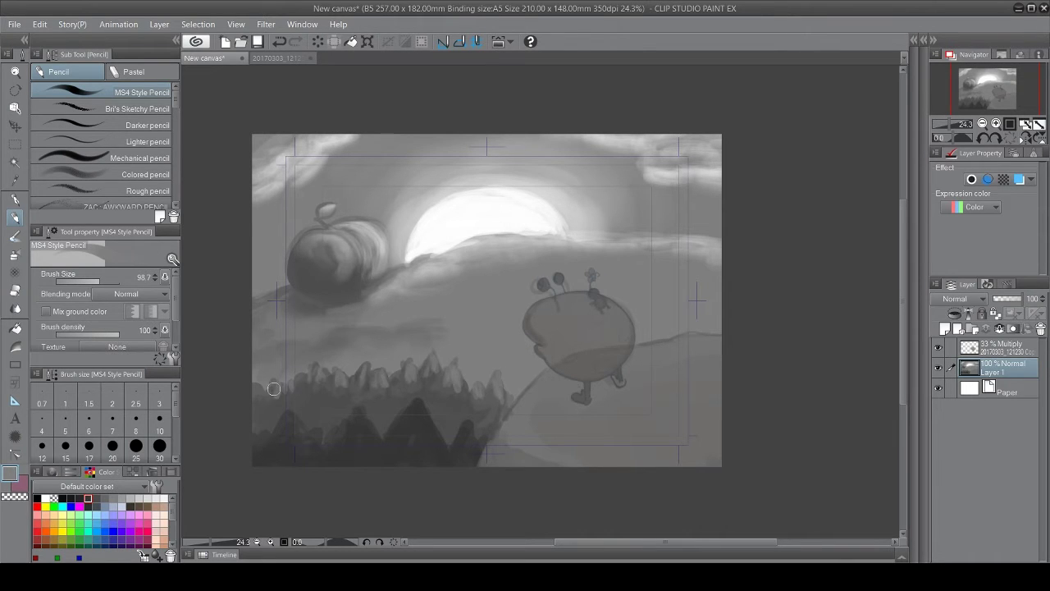
Step: Sample a light gray from the horizon and add highlights to the foliage tips
left_click(378, 424, "alt")
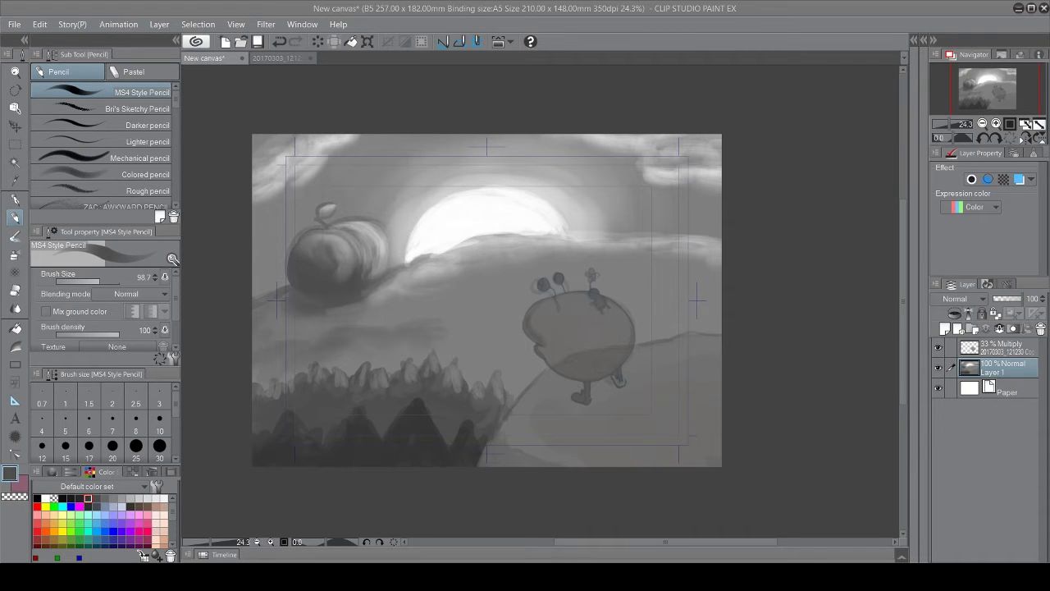
left_click(289, 393, "alt")
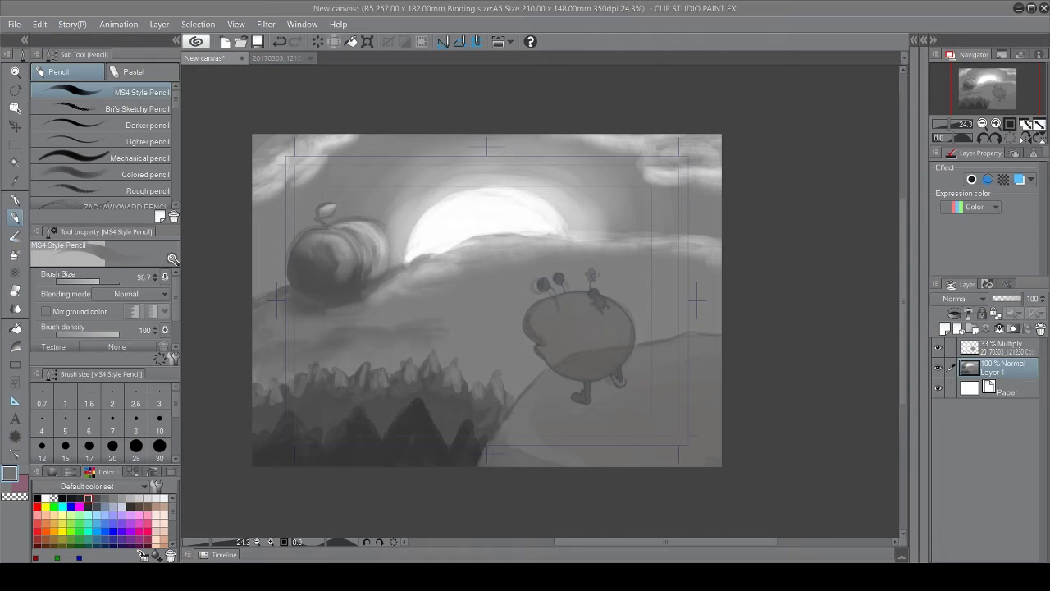
left_click(459, 375, "alt")
key("ctrl+z")
left_click(578, 238, "alt")
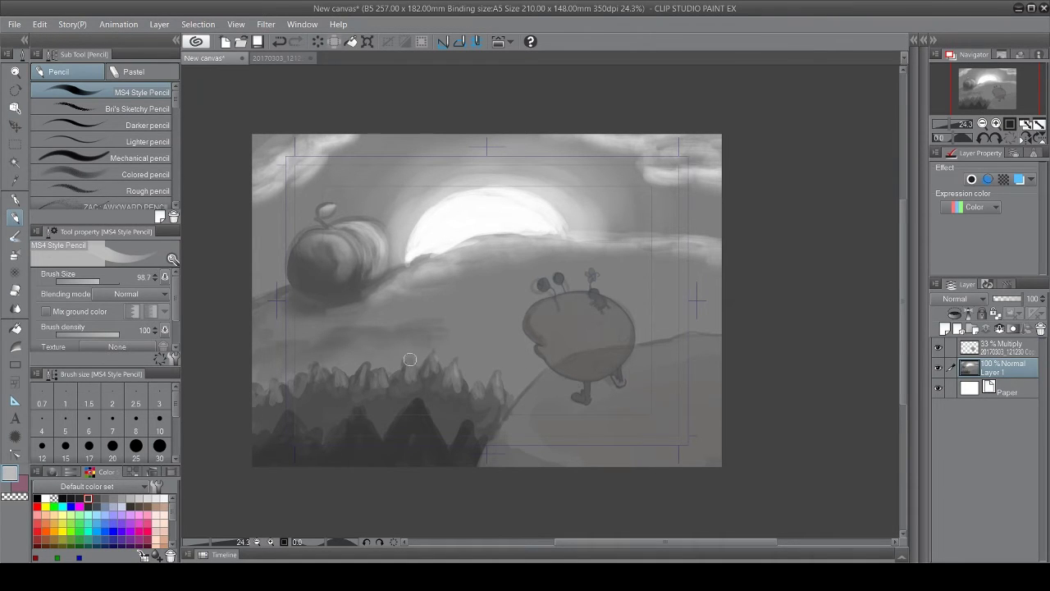
left_click_drag(344, 369, 340, 374)
Step: Break up the dark foreground spikes with blade strokes in grays sampled from the foliage
left_click(342, 391, "alt")
left_click(323, 420, "alt")
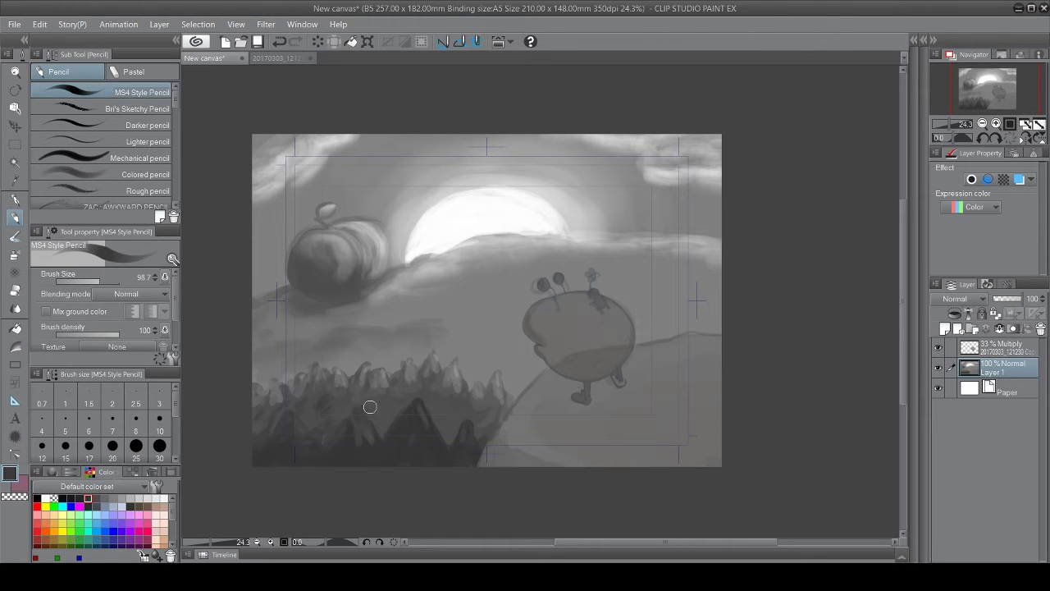
left_click_drag(445, 417, 492, 421)
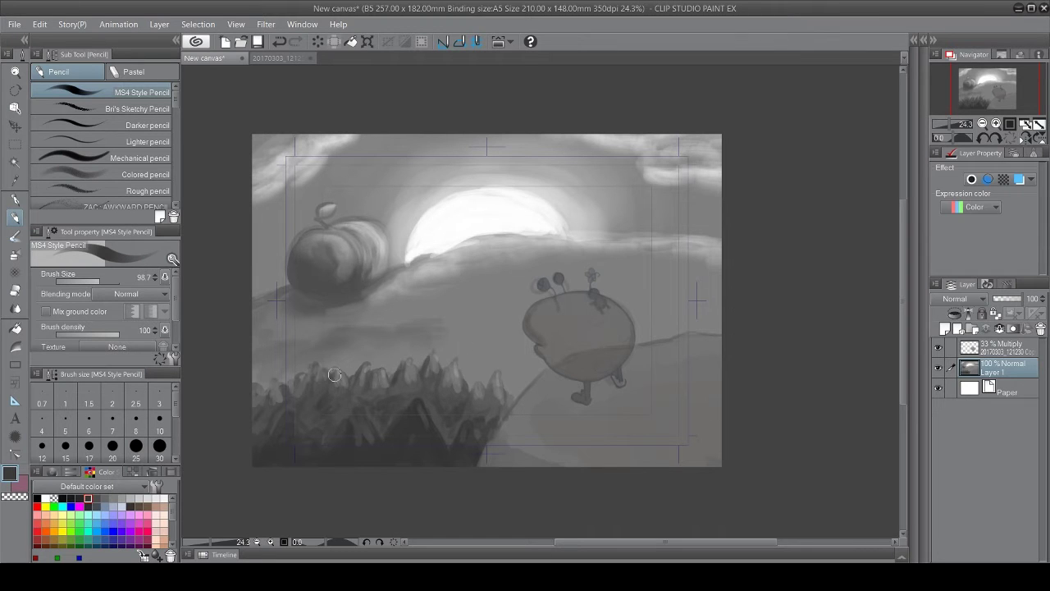
Step: Shade the striped round object below the sun with a dark gray sampled from the foliage
left_click(420, 431, "alt")
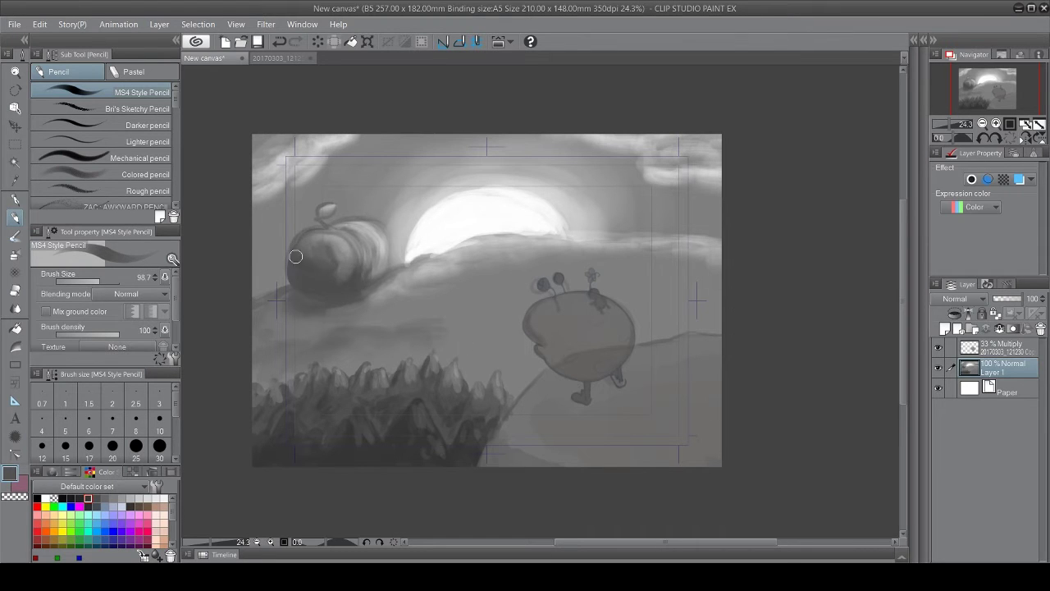
left_click_drag(354, 234, 360, 282)
left_click_drag(386, 246, 378, 279)
Step: Paint a dark rocky patch on the hillside at the canvas's right edge using sampled grays
mouse_move(720, 269)
left_mouse_down()
mouse_move(687, 304)
mouse_move(720, 280)
mouse_move(705, 293)
mouse_move(698, 276)
mouse_move(719, 275)
mouse_move(711, 266)
mouse_move(723, 288)
mouse_move(700, 295)
mouse_move(701, 313)
mouse_move(730, 297)
mouse_move(692, 278)
mouse_move(716, 300)
left_mouse_up()
left_click(693, 275, "alt")
left_click(711, 300, "alt")
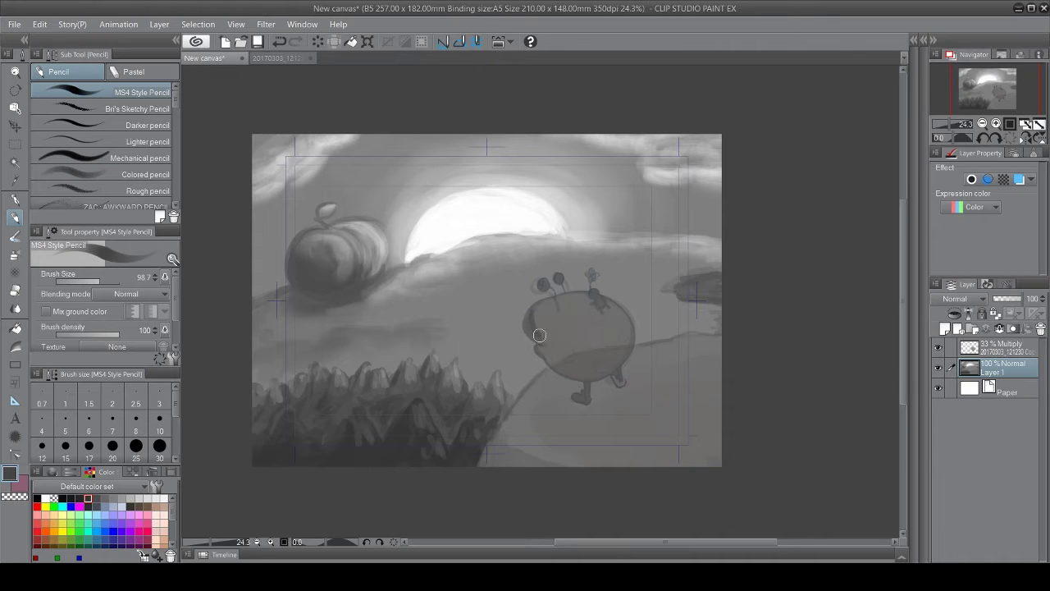
Step: Shade the underside of the round character's body in dark gray and smooth the shading with the Blend tool
left_click_drag(562, 367, 624, 341)
key("b")
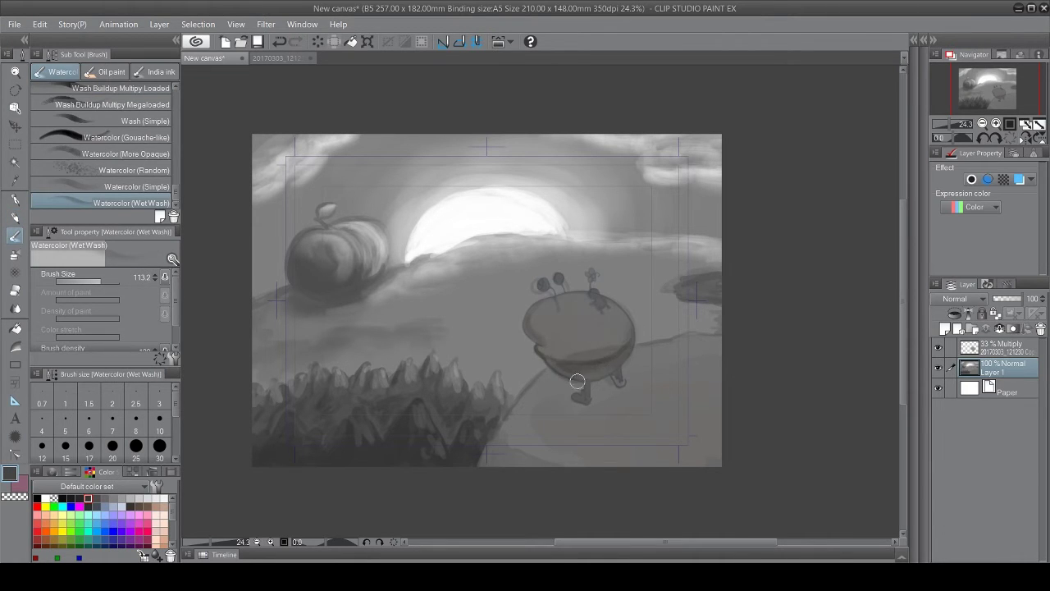
key("j")
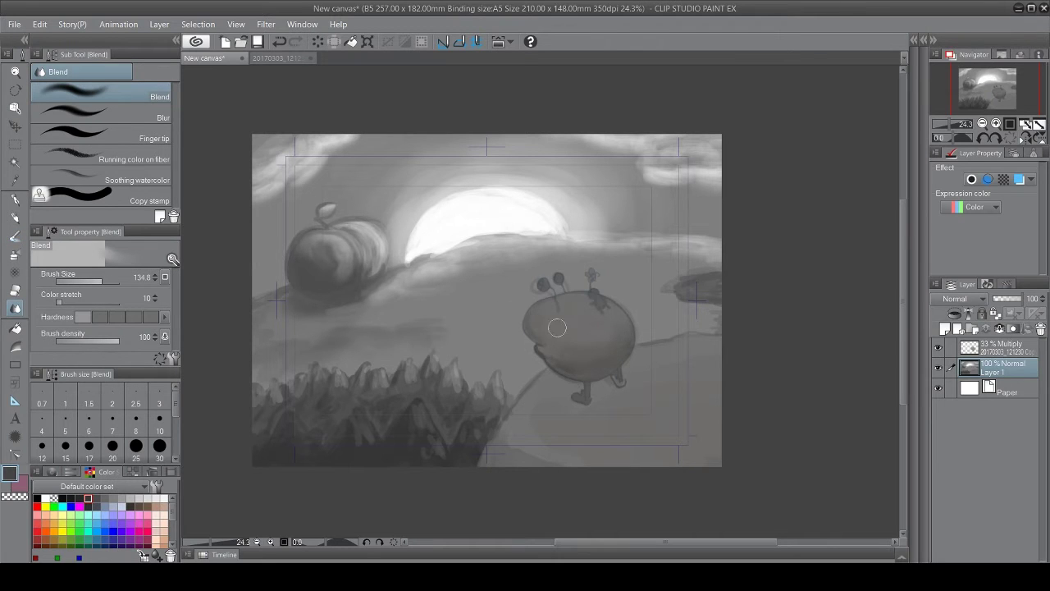
key("p")
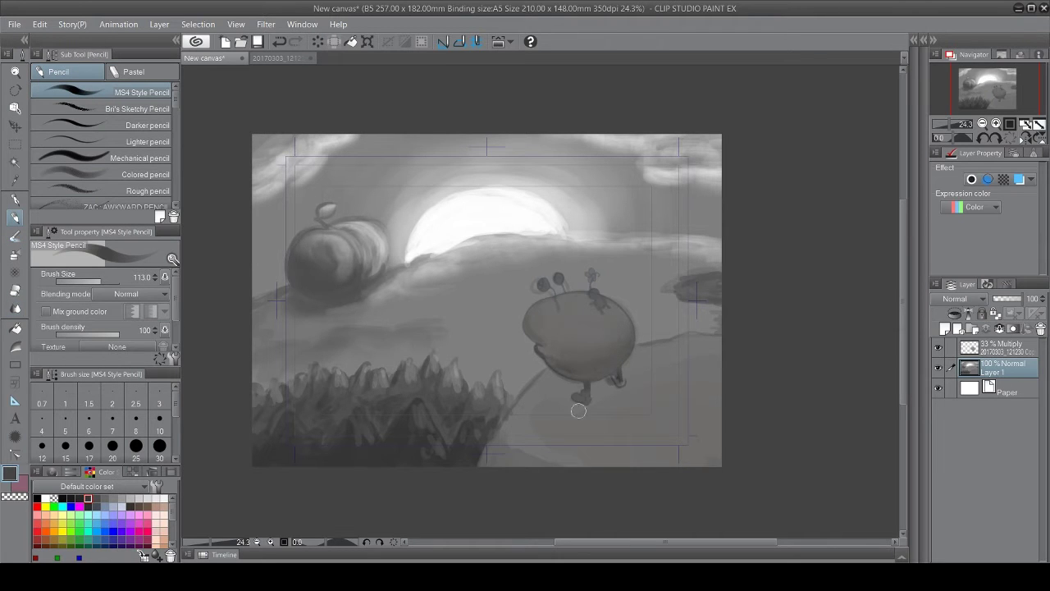
key("b")
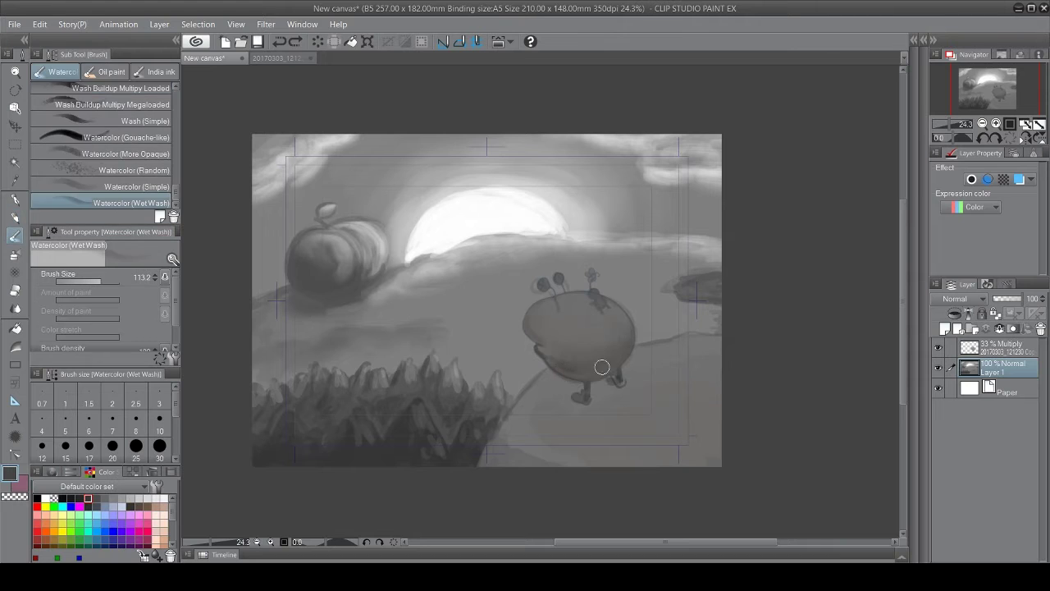
Step: Brighten the front of the round character's body with a light gray sampled from the horizon and refine its dark outline
left_click(501, 241, "alt")
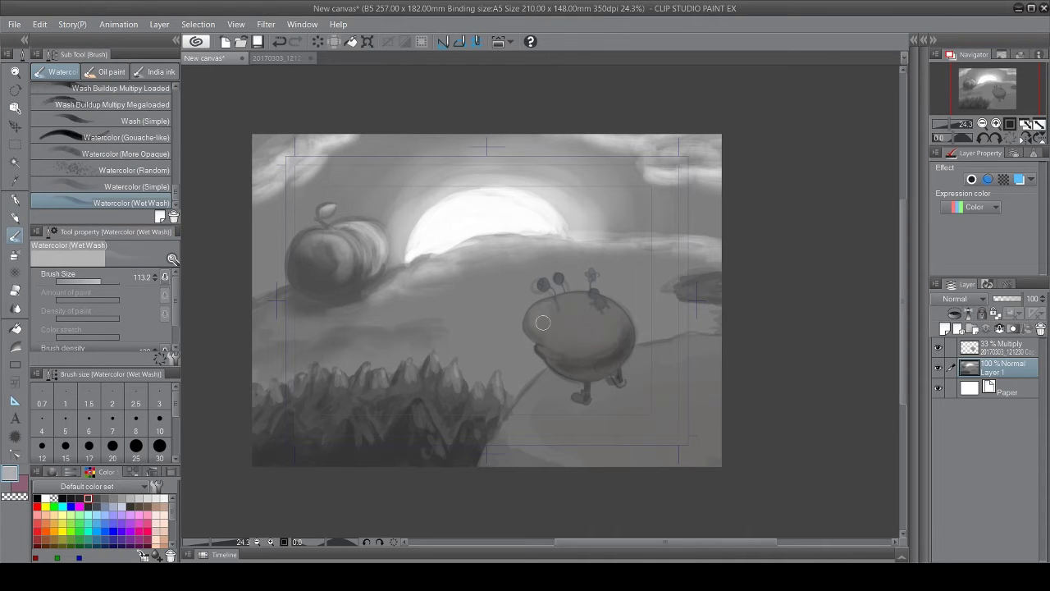
mouse_move(551, 325)
left_mouse_down()
mouse_move(581, 299)
mouse_move(546, 327)
left_mouse_up()
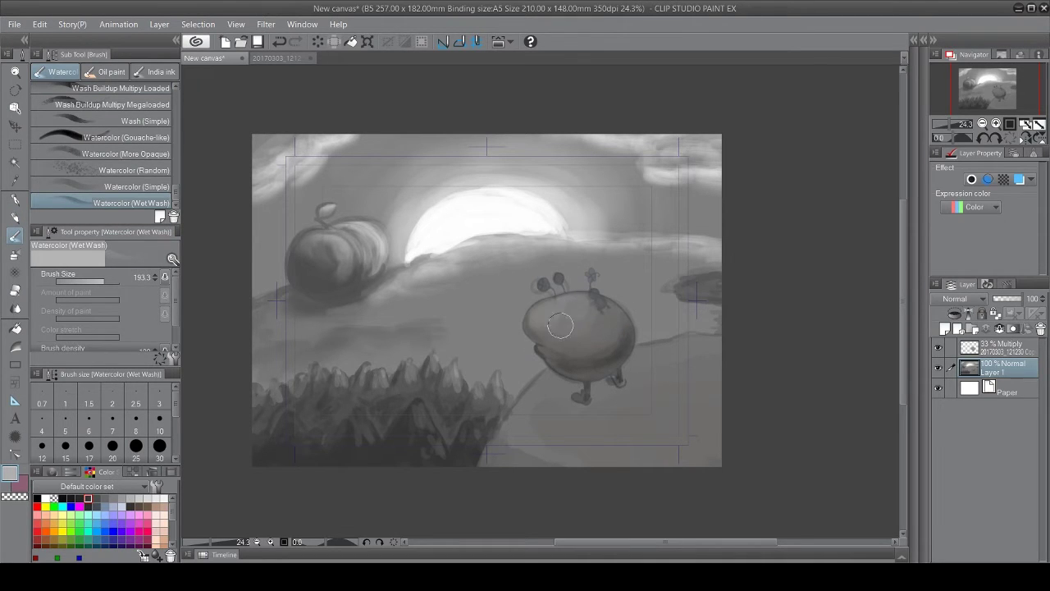
left_click(939, 348)
key("p")
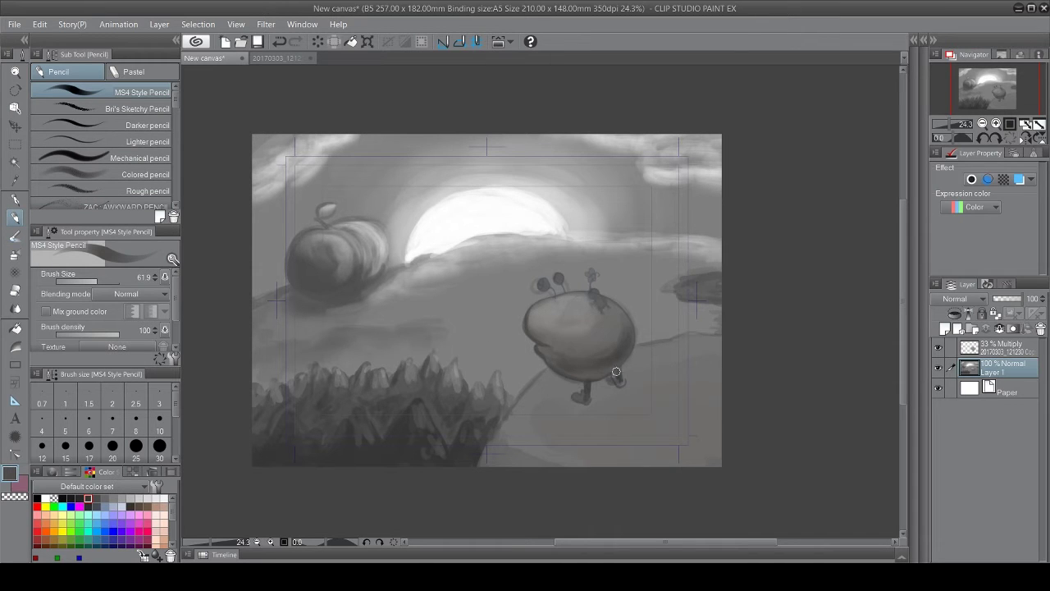
Step: Paint a dark cast shadow on the ground beneath the round character and blend its edges
left_click(15, 237)
mouse_move(584, 407)
left_mouse_down()
mouse_move(655, 417)
mouse_move(636, 401)
mouse_move(593, 415)
mouse_move(586, 403)
left_mouse_up()
left_click(495, 410, "alt")
key("j")
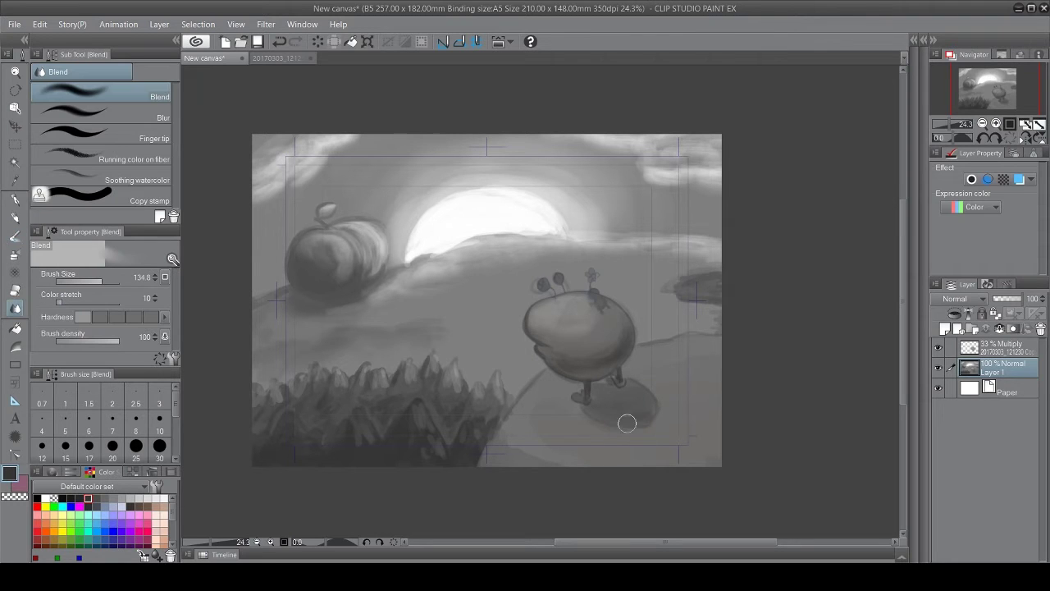
Step: Reinforce the round character's feet with the pencil and soften the ground shadow around them
left_click(15, 218)
left_click_drag(551, 402, 627, 389)
left_click(15, 236)
key("ctrl+z")
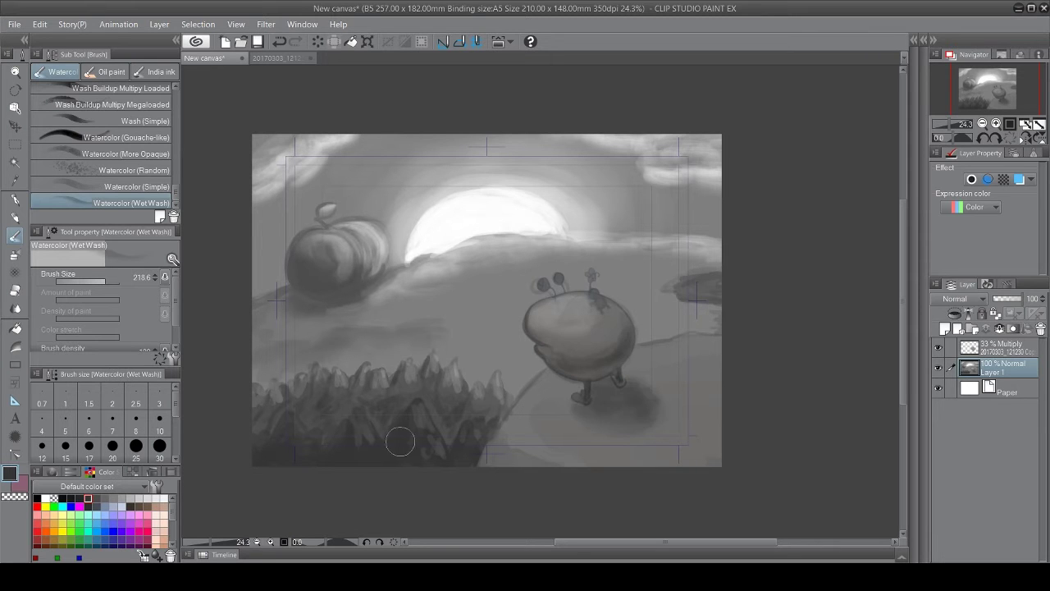
Step: Brighten the round character's face and add a white eye highlight, switching the brush to Transparent watercolor
scroll(656, 299, "up", 2)
key("p")
key("x")
key("x")
key("x")
key("b")
left_click_drag(542, 324, 548, 326)
left_click_drag(175, 192, 174, 96)
left_click(146, 108)
key("ctrl+z")
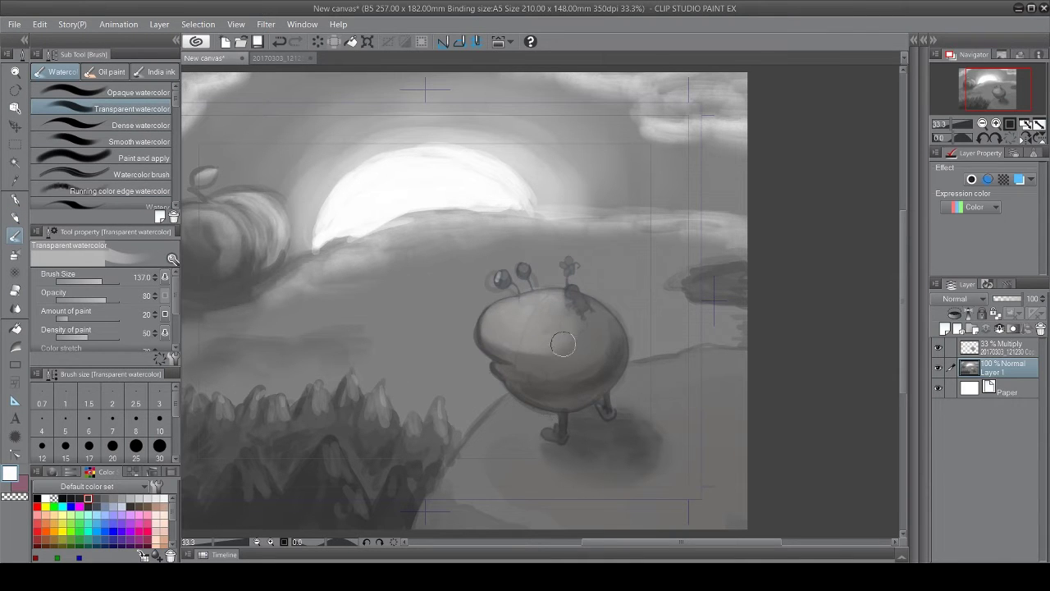
left_click_drag(624, 295, 694, 275)
left_click_drag(566, 318, 512, 285)
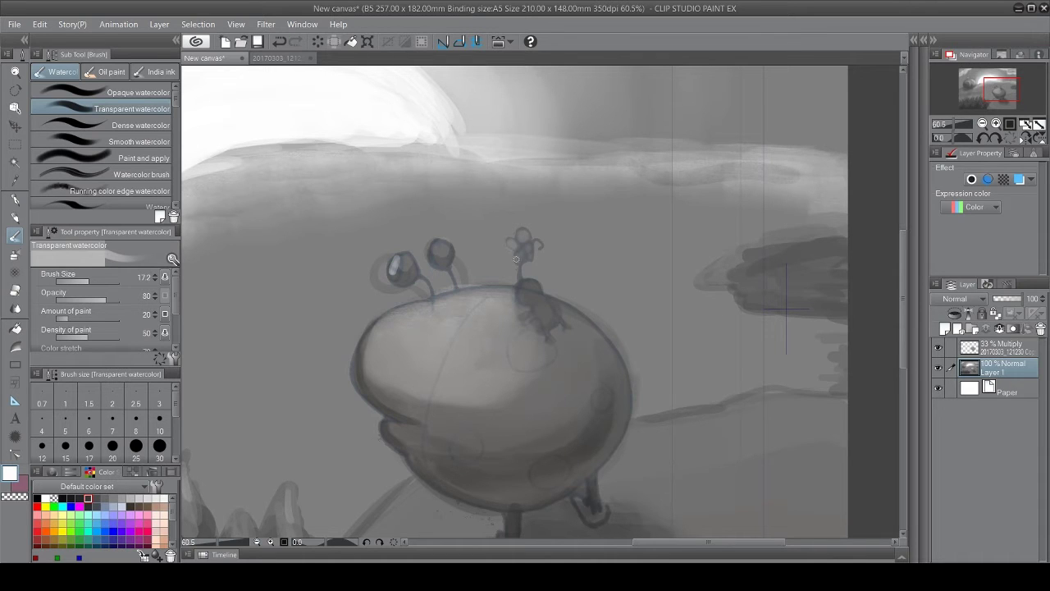
Step: Paint the small figure on the round character's back in sampled dark gray and hide the Multiply sketch layer
left_click(525, 292, "alt")
left_click_drag(514, 298, 538, 318)
left_click(939, 348)
Step: Paint a light five-petaled flower with a dark center and stem above the small figure's head
left_click(337, 98, "alt")
left_click(532, 283, "alt")
left_click_drag(533, 270, 526, 271, "ctrl+alt")
left_click_drag(526, 250, 523, 261)
key("p")
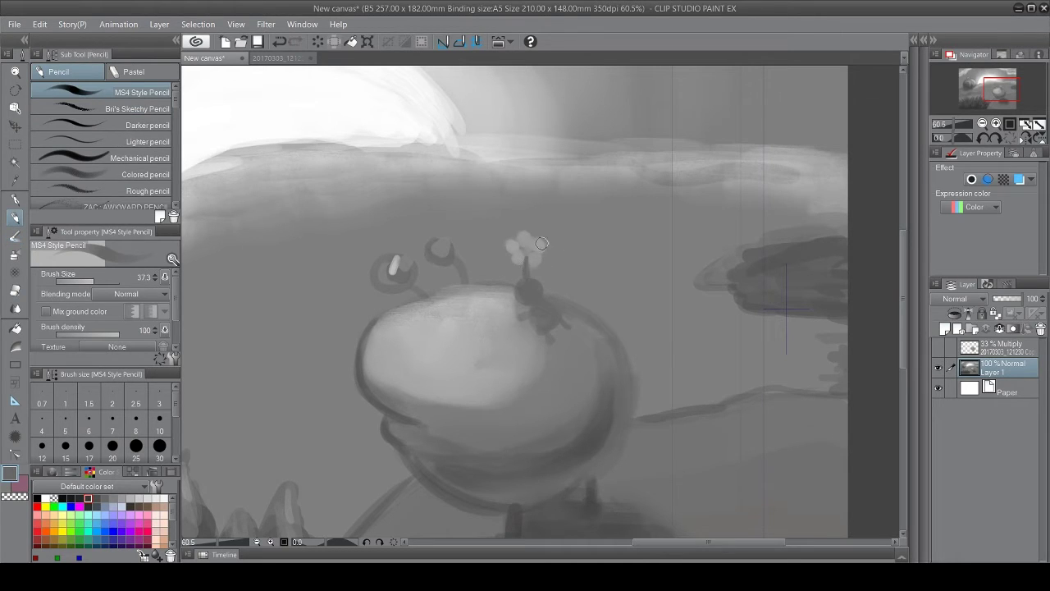
left_click_drag(570, 280, 562, 281, "ctrl+alt")
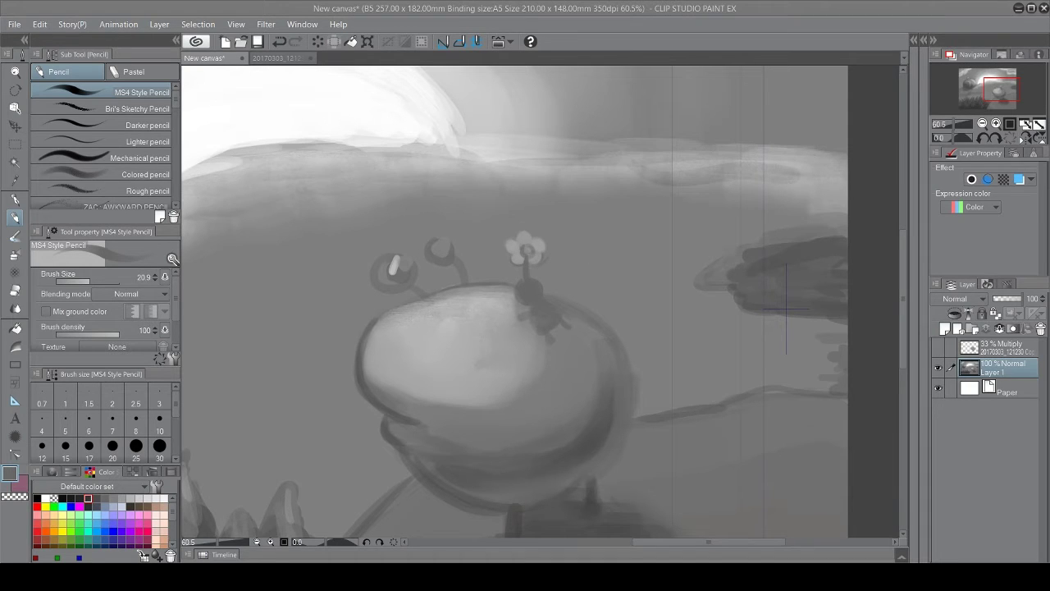
Step: Repaint both stalked eyes as solid dark balls with a white crescent highlight on the front eye
left_click(396, 264, "alt")
left_click(404, 274, "alt")
mouse_move(368, 281)
left_mouse_down("ctrl+alt")
mouse_move(402, 272)
mouse_move(380, 274)
mouse_move(384, 282)
left_mouse_up("ctrl+alt")
left_click(395, 265, "alt")
left_click(400, 274, "alt")
mouse_move(397, 260)
left_mouse_down()
mouse_move(394, 272)
mouse_move(437, 241)
left_mouse_up()
key("x")
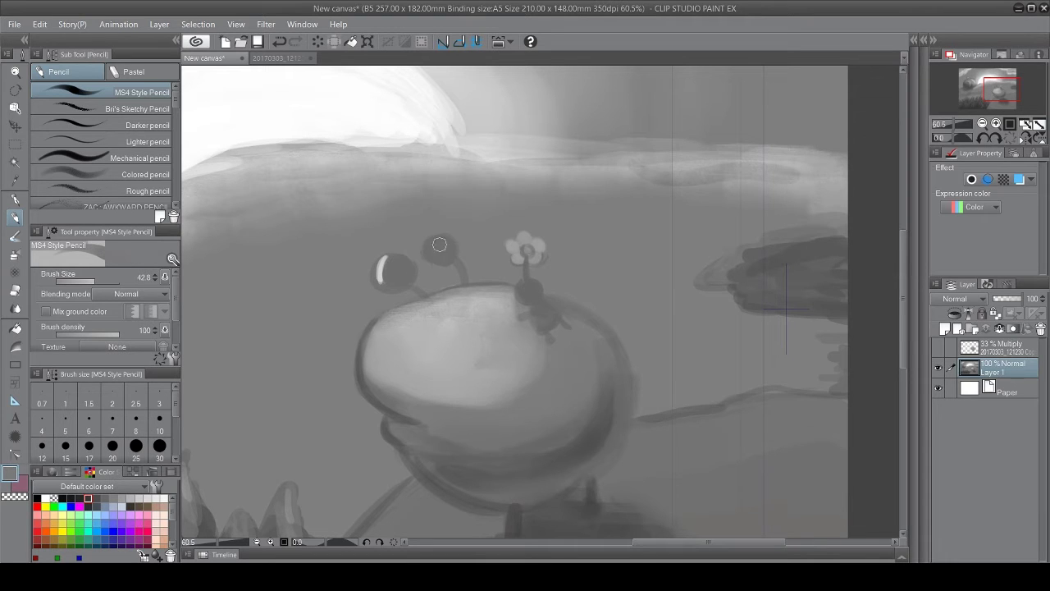
Step: Fill the centers of both stalked eyes with light gray using Transparent watercolor to give them volume
key("b")
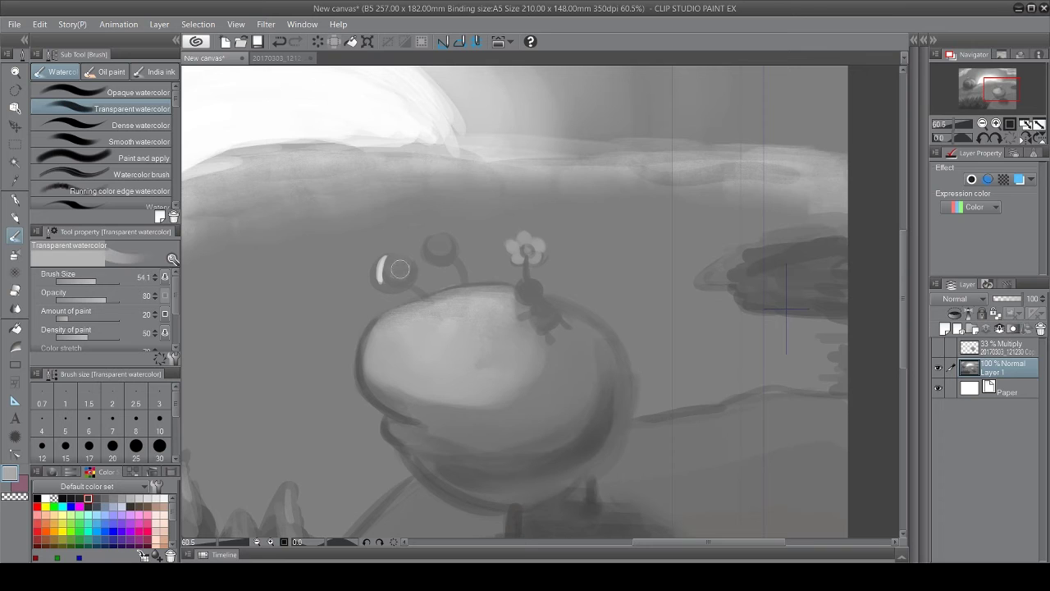
left_click(437, 242)
key("p")
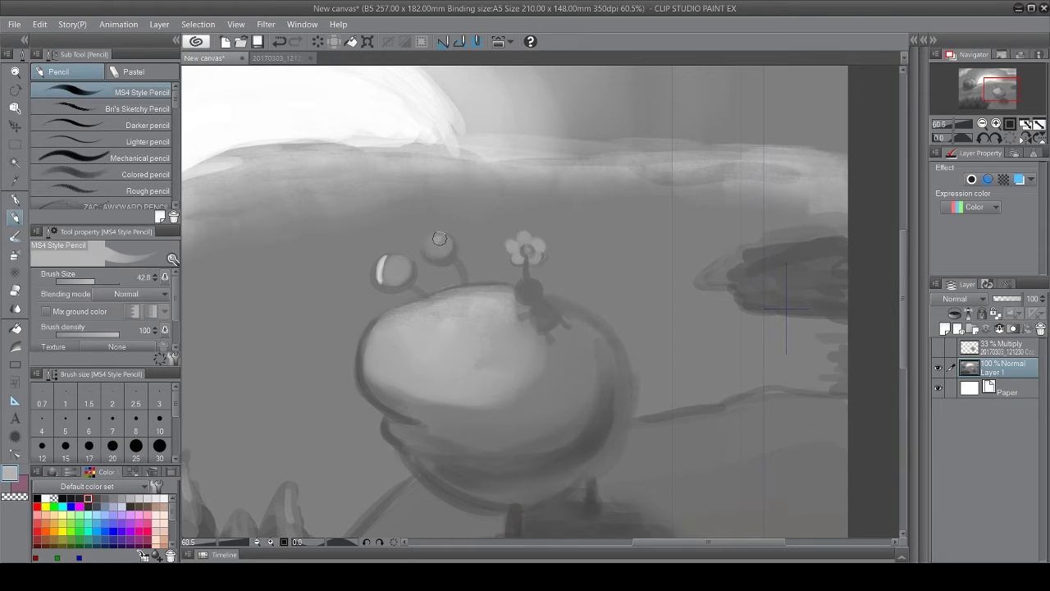
key("ctrl+z")
key("b")
left_click_drag(453, 241, 391, 269)
Step: Extend the small figure's arm and legs with a small near-black Transparent watercolor brush
left_click(164, 498)
left_click(759, 270, "alt")
left_click(71, 498)
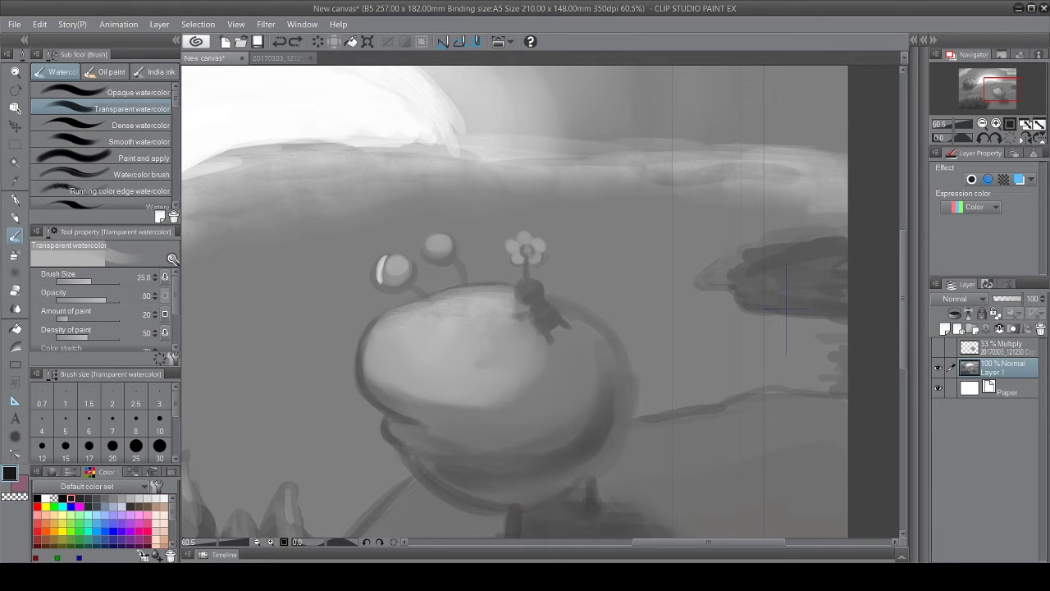
left_click_drag(551, 340, 554, 343)
left_click(45, 498)
key("ctrl+z")
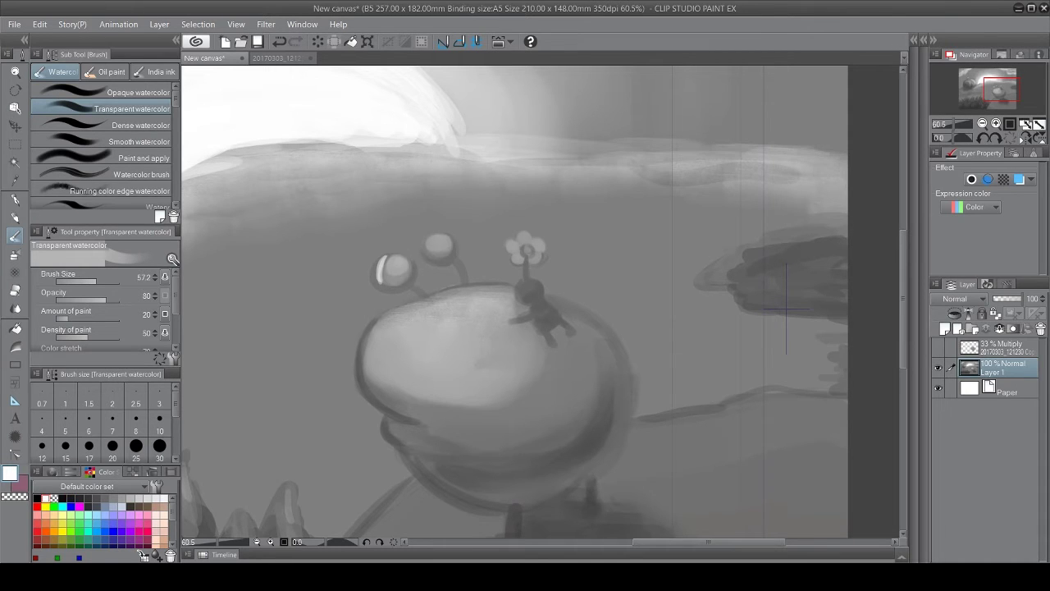
Step: Paint a soft gray shadow on the round character's back beneath the small figure's legs
key("bracketleft")
left_click(553, 344, "alt")
left_click(63, 498)
key("p")
key("ctrl+z")
key("b")
left_click(105, 498)
key("p")
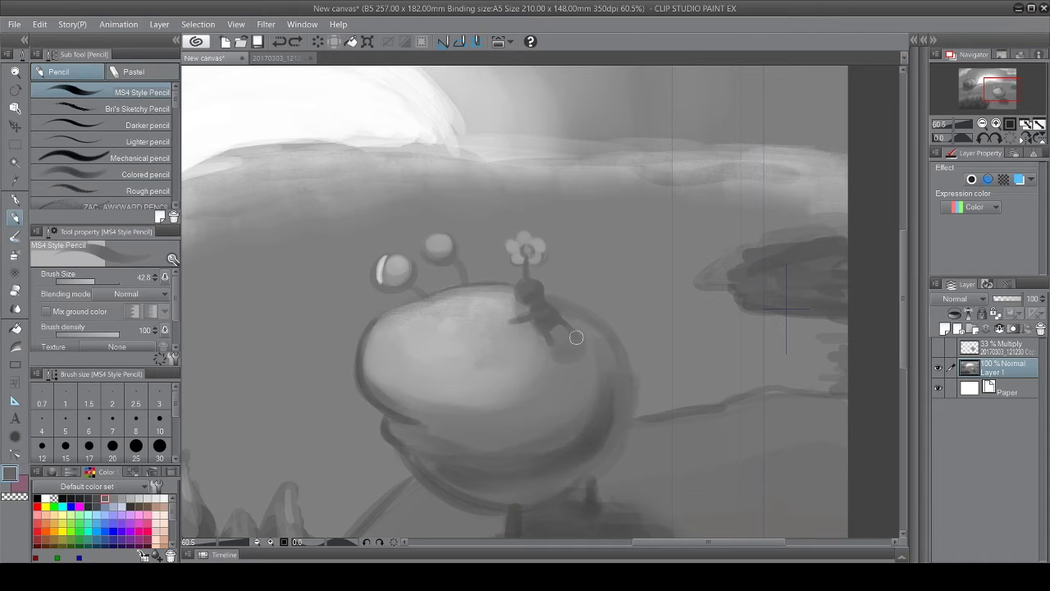
Step: Undo the last pencil stroke below the small figure and redefine its legs in near-black with Transparent watercolor
left_click_drag(551, 347, 545, 391)
key("ctrl+z")
left_click(88, 498)
key("b")
left_click(71, 498)
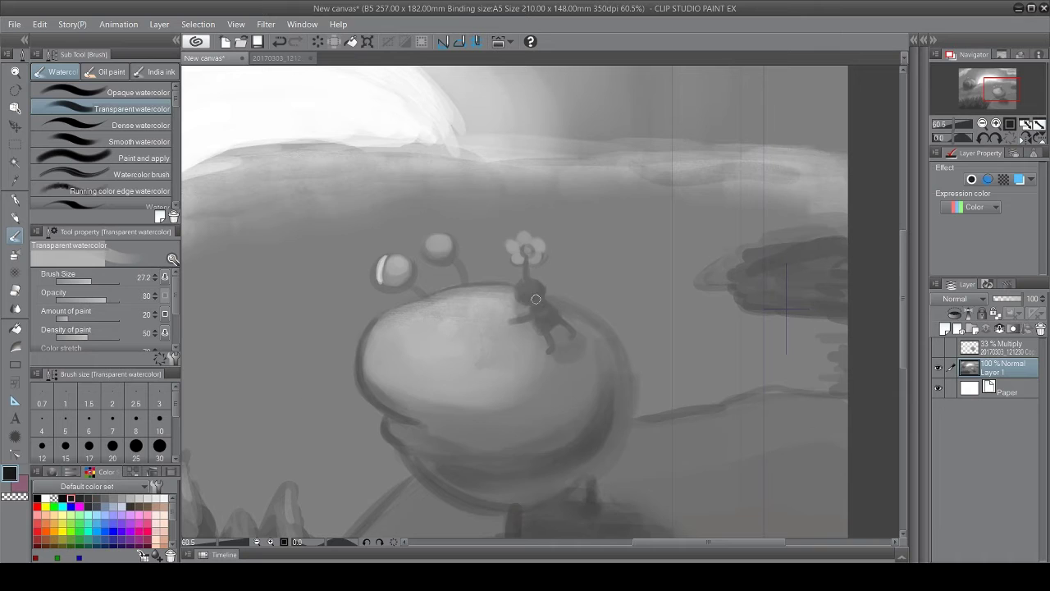
Step: Darken the inside of the rocky patch at the canvas's right edge with near-black strokes
left_click_drag(710, 344, 719, 345)
mouse_move(824, 268)
left_mouse_down()
mouse_move(832, 251)
mouse_move(801, 281)
left_mouse_up()
left_click_drag(797, 289, 821, 293)
key("ctrl+z")
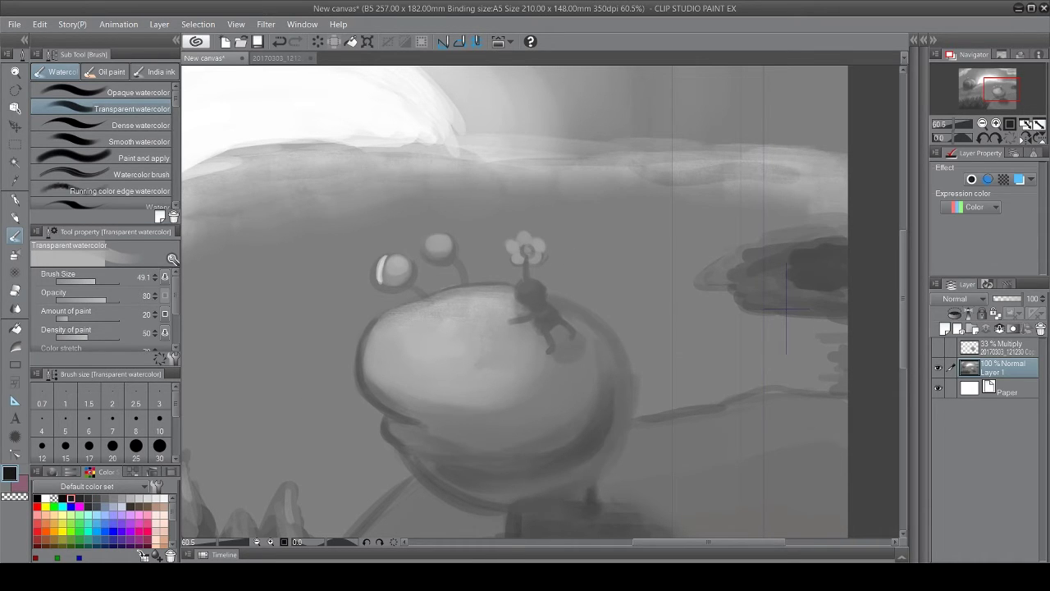
Step: Darken the two eye stalks with thin pencil strokes and refine the rims of the eyeballs
key("p")
key("ctrl+z")
mouse_move(394, 287)
left_mouse_down()
mouse_move(414, 280)
mouse_move(407, 271)
left_mouse_up()
key("b")
key("bracketleft")
key("bracketleft")
key("bracketleft")
key("ctrl+z")
key("p")
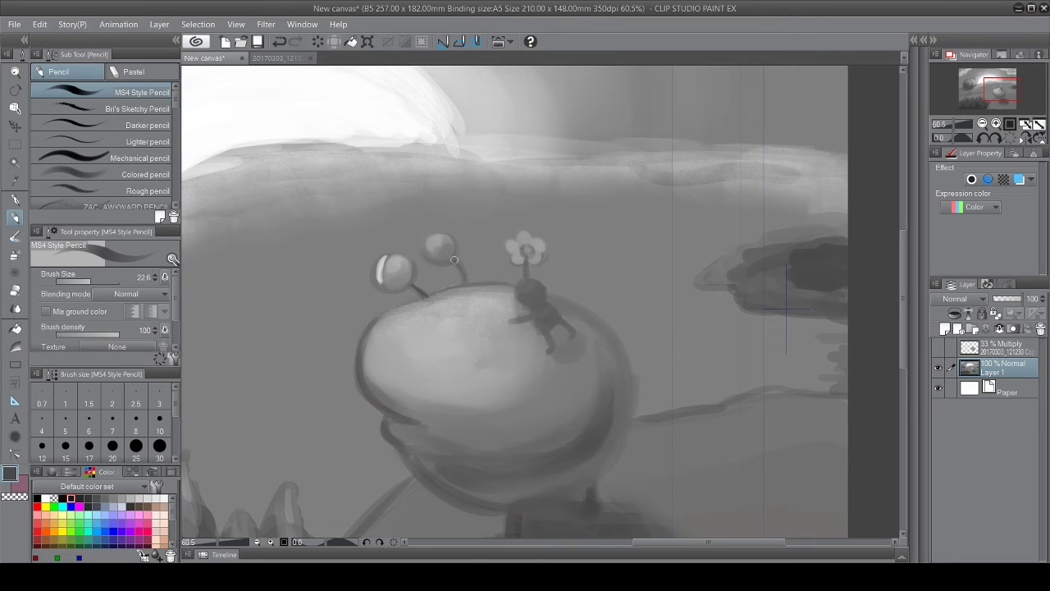
Step: Shade the shadow side of both eyeballs in dark gray, alternating Transparent watercolor and the MS4 Style Pencil
key("b")
key("p")
key("b")
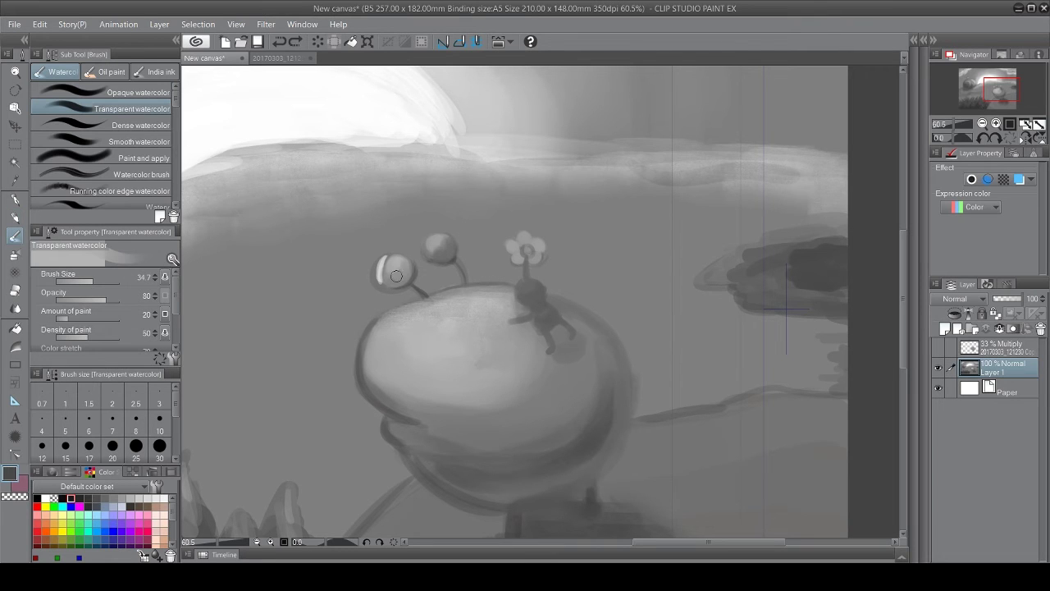
key("p")
key("b")
key("p")
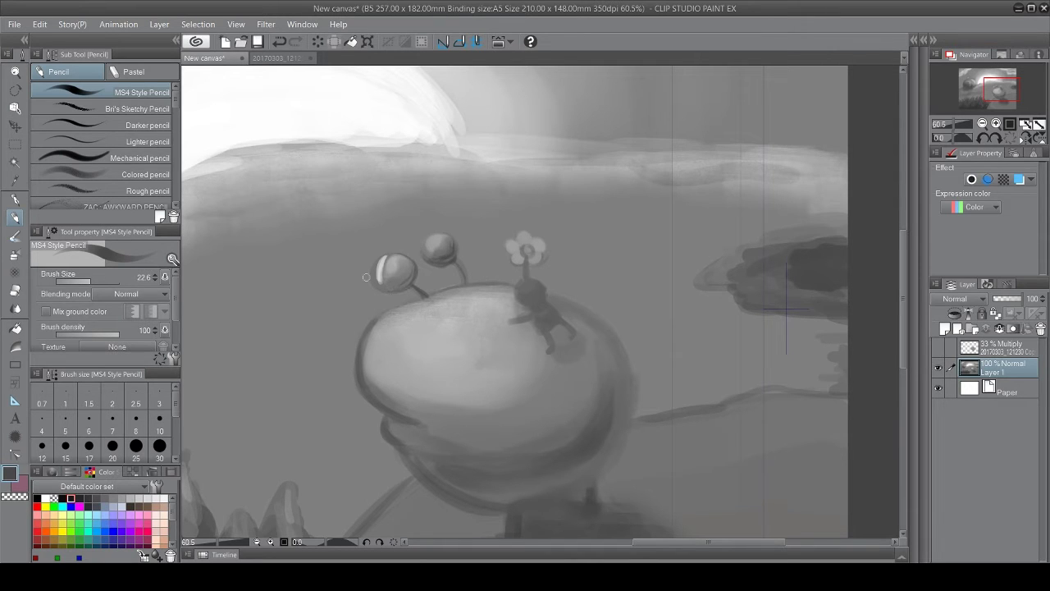
Step: Paint four round pale spots on the creature's body in white with Transparent watercolor
key("b")
key("p")
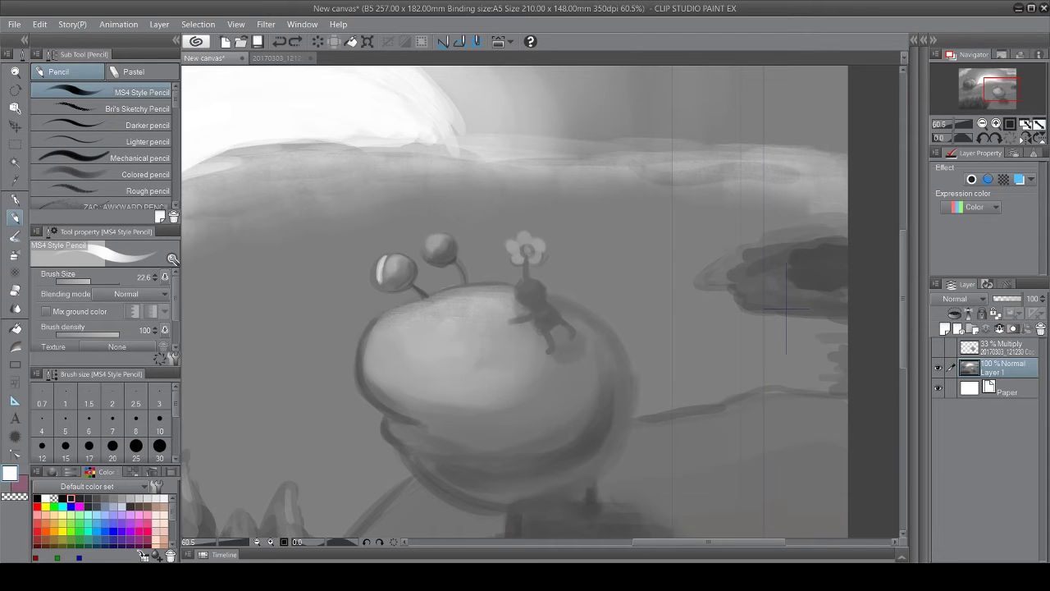
scroll(581, 284, "down", 3)
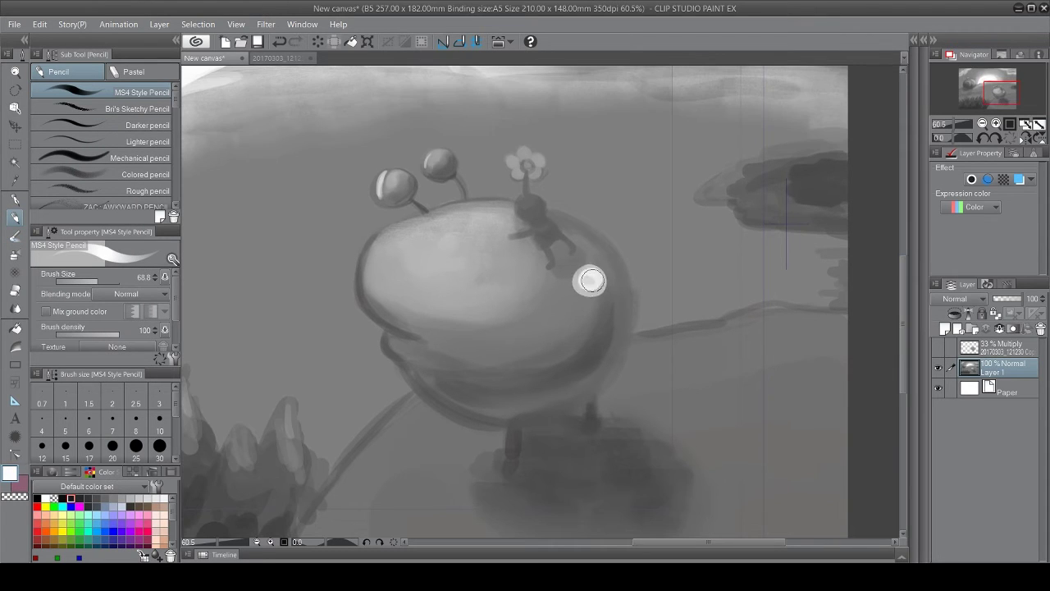
key("b")
key("]")
key("]")
key("]")
key("]")
key("]")
left_click(592, 276)
left_click_drag(535, 330, 539, 324)
key("ctrl+z")
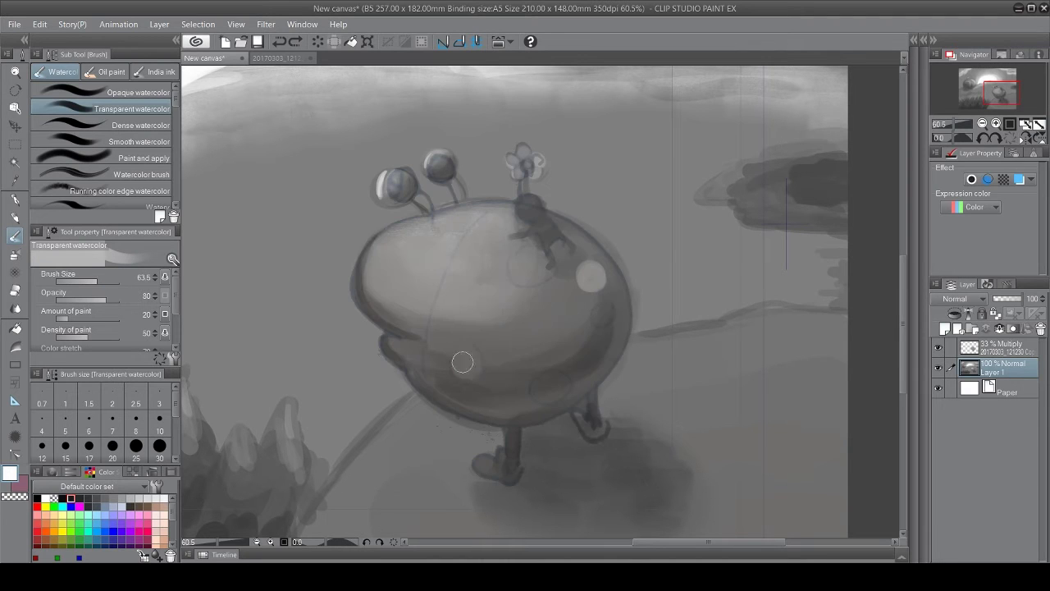
left_click_drag(503, 282, 505, 281)
left_click_drag(556, 384, 545, 388)
key("ctrl+z")
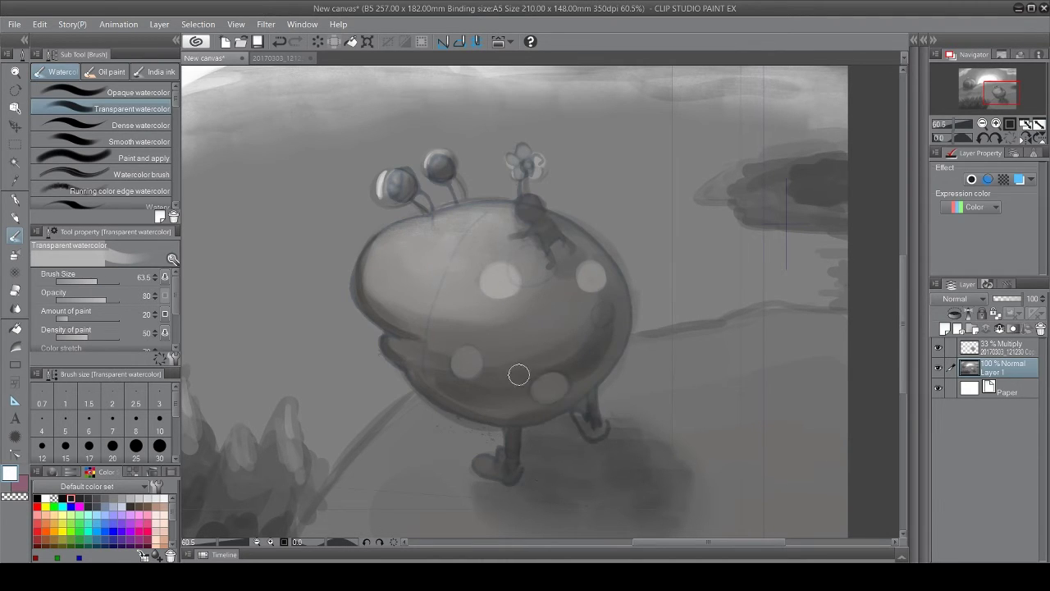
Step: Hide the Multiply sketch layer and broaden the dark gray shading along the creature's back with Transparent watercolor
left_click(939, 348)
key("p")
key("bracketleft")
key("bracketleft")
mouse_move(555, 215)
left_mouse_down()
mouse_move(634, 269)
mouse_move(622, 257)
left_mouse_up()
key("ctrl+z")
key("bracketleft")
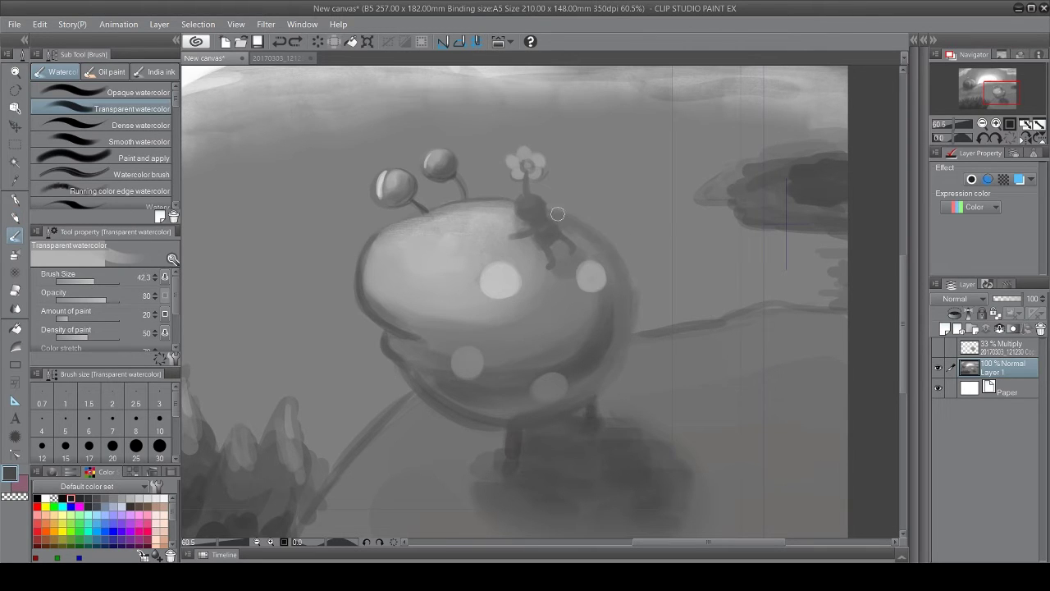
left_click_drag(622, 370, 601, 397)
left_click(615, 314, "alt")
left_click_drag(572, 228, 636, 327)
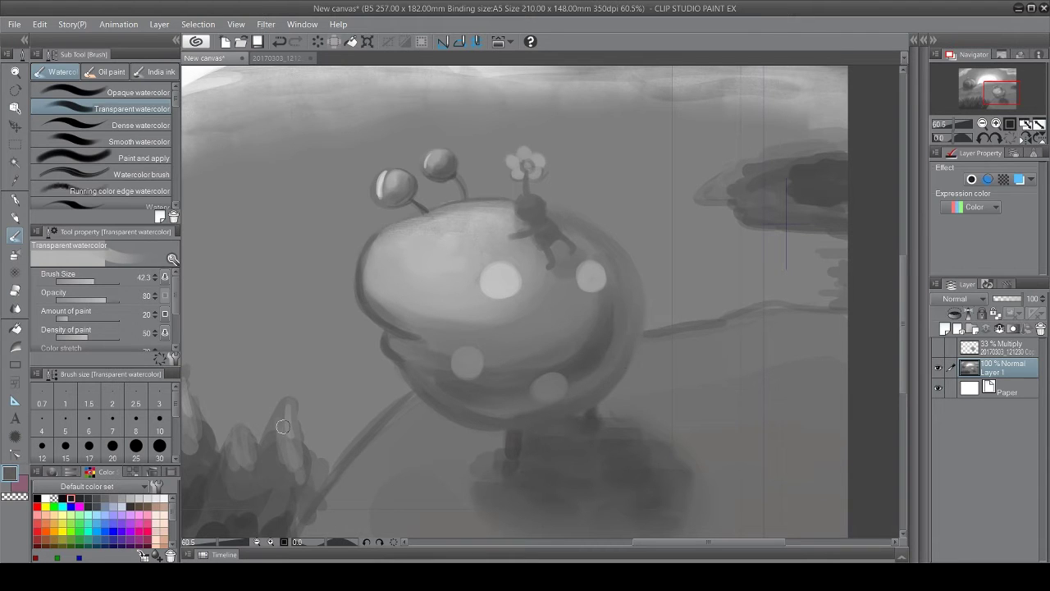
Step: Outline the creature's chin, underside and back in dark gray with the MS4 Style Pencil
key("p")
left_click_drag(408, 366, 467, 422)
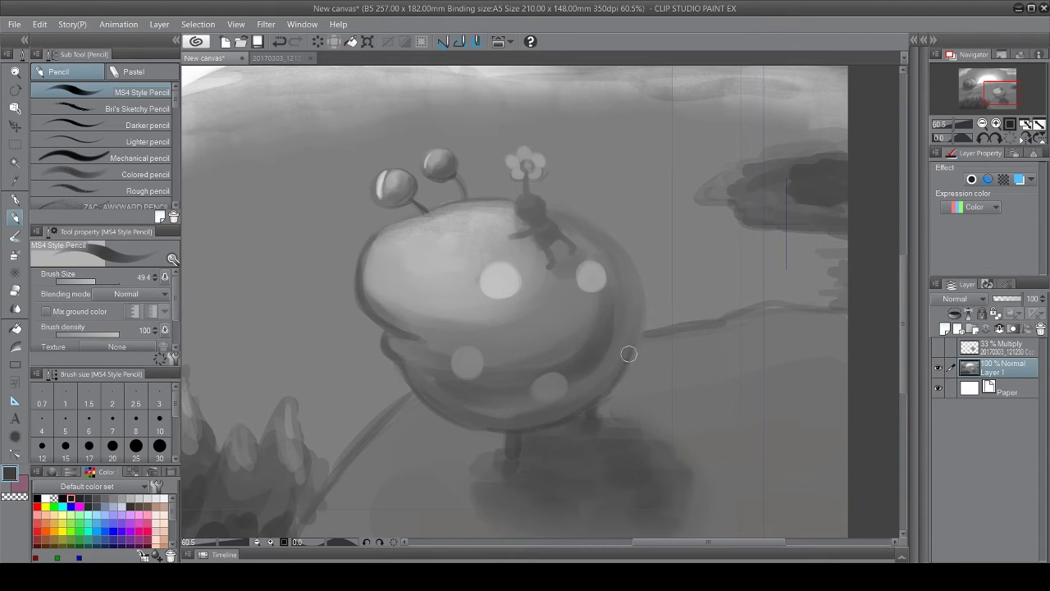
left_click(566, 211, "alt")
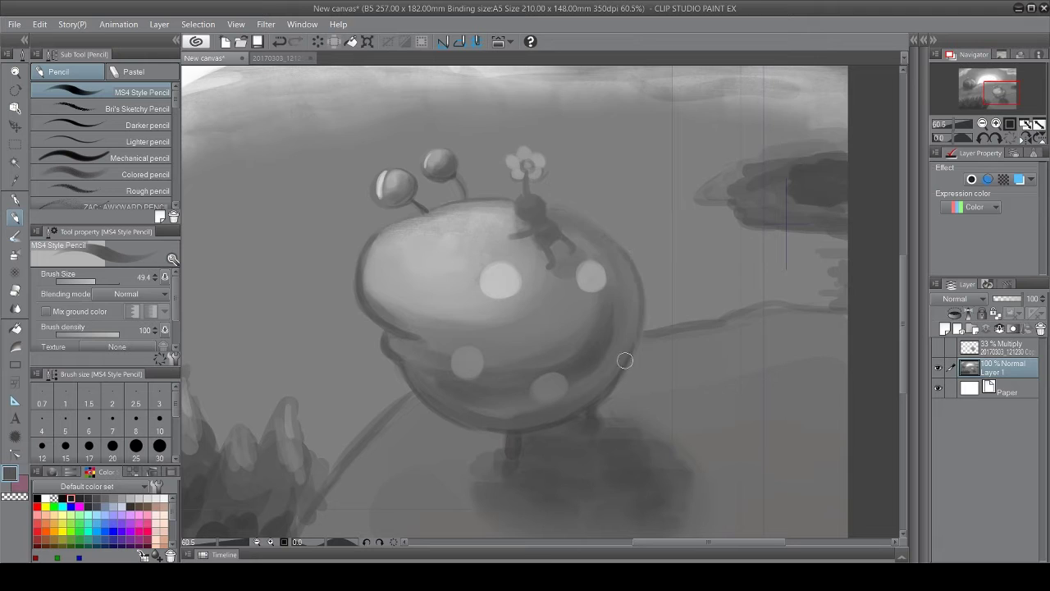
mouse_move(520, 197)
left_mouse_down()
mouse_move(558, 198)
mouse_move(624, 248)
left_mouse_up()
left_click_drag(504, 431, 514, 430)
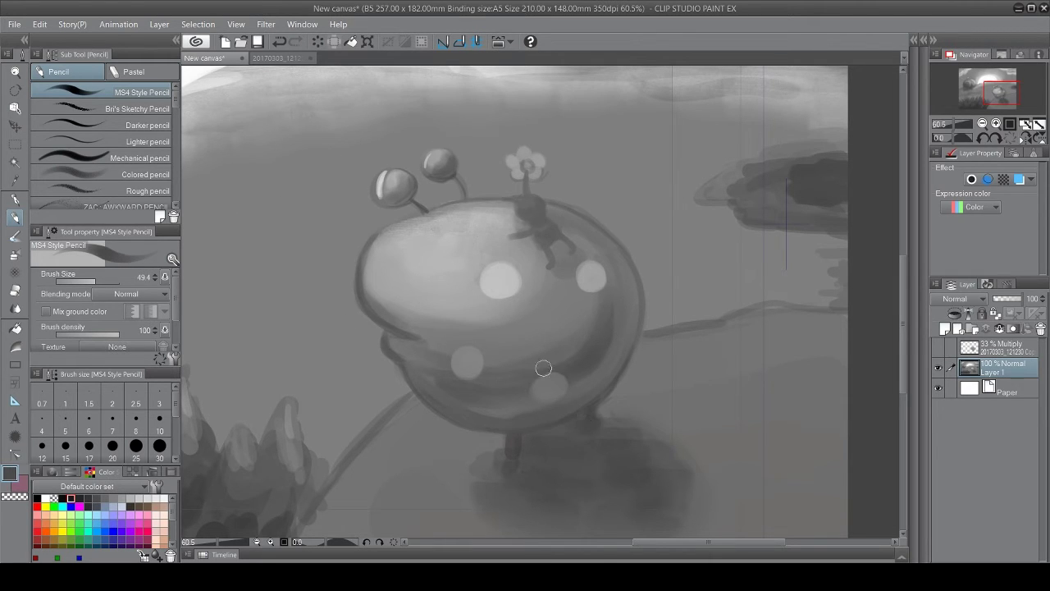
Step: Paint the creature's legs and feet in near-black with the MS4 Style Pencil, briefly showing the sketch layer as reference
left_click(939, 348)
left_click_drag(496, 467, 503, 457)
left_click(938, 347)
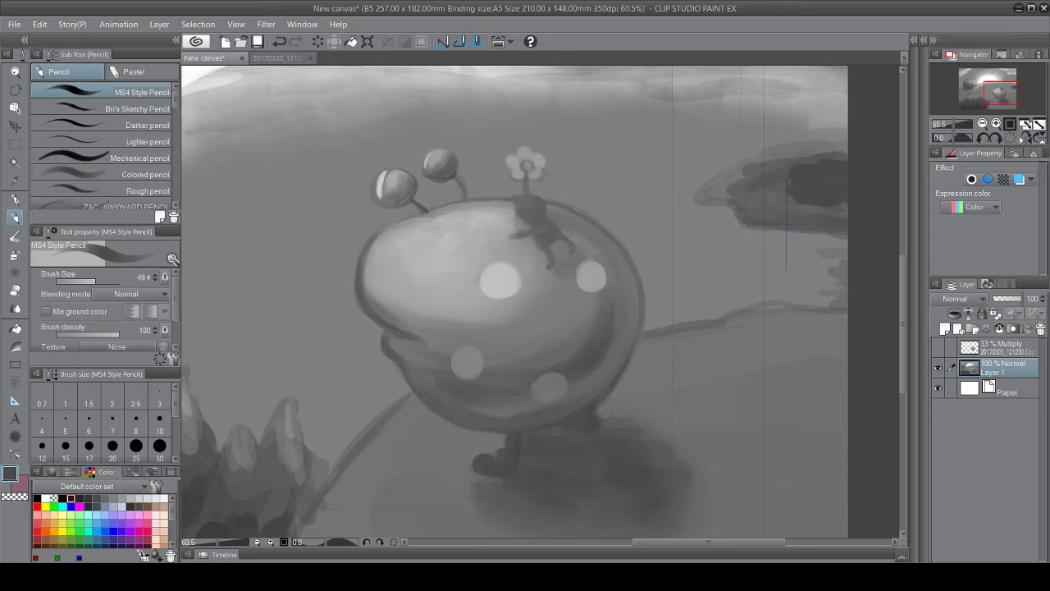
left_click(70, 498)
left_click(88, 498)
mouse_move(571, 426)
left_mouse_down()
mouse_move(591, 424)
mouse_move(572, 426)
left_mouse_up()
left_click_drag(518, 439, 514, 471)
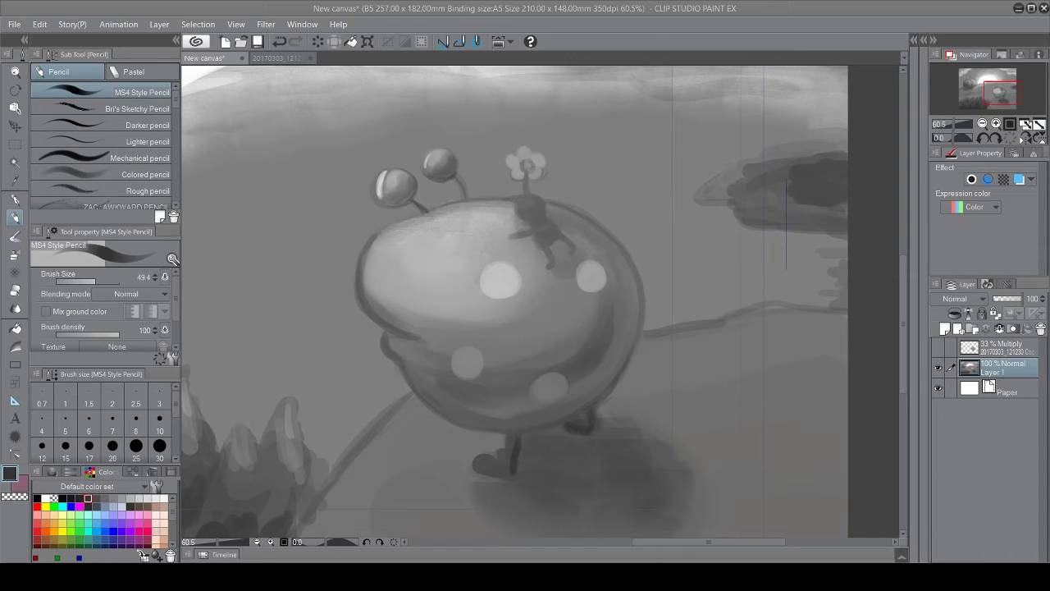
Step: Fit the whole painting in view and close the extra canvas tab
key("ctrl+0")
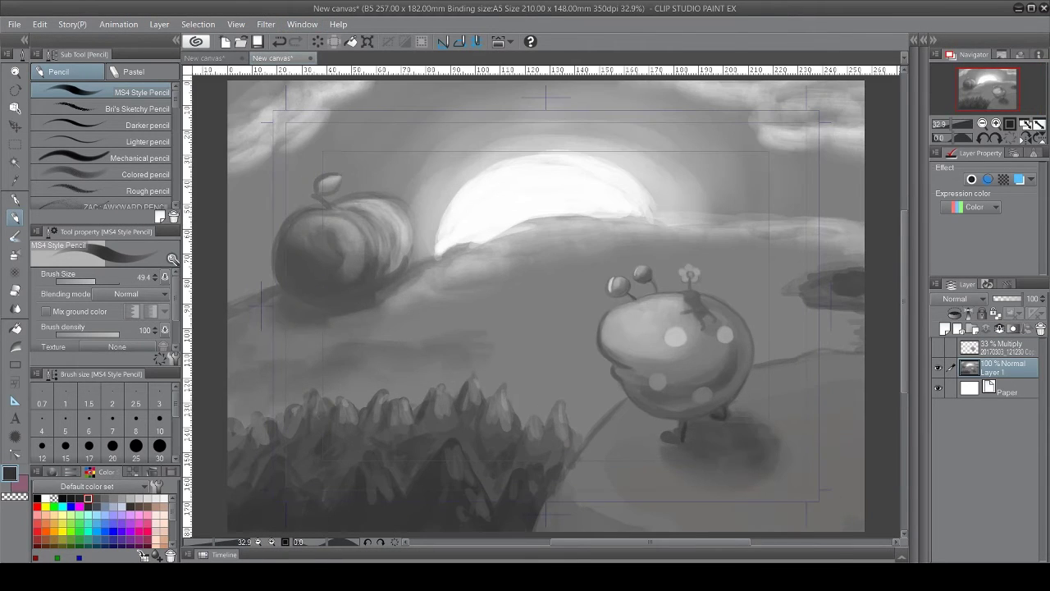
key("ctrl+w")
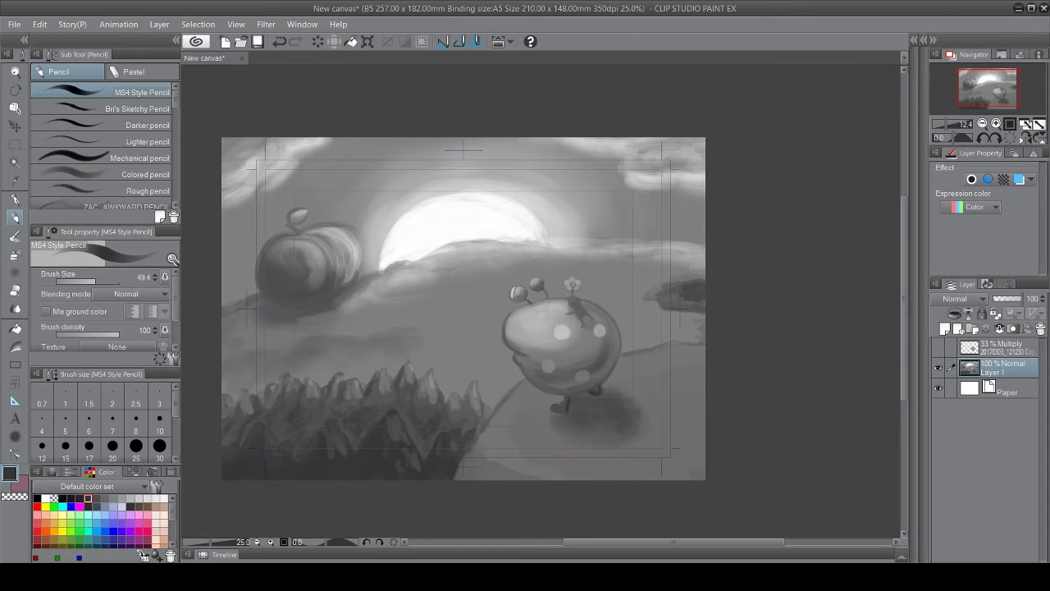
scroll(381, 226, "up", 1)
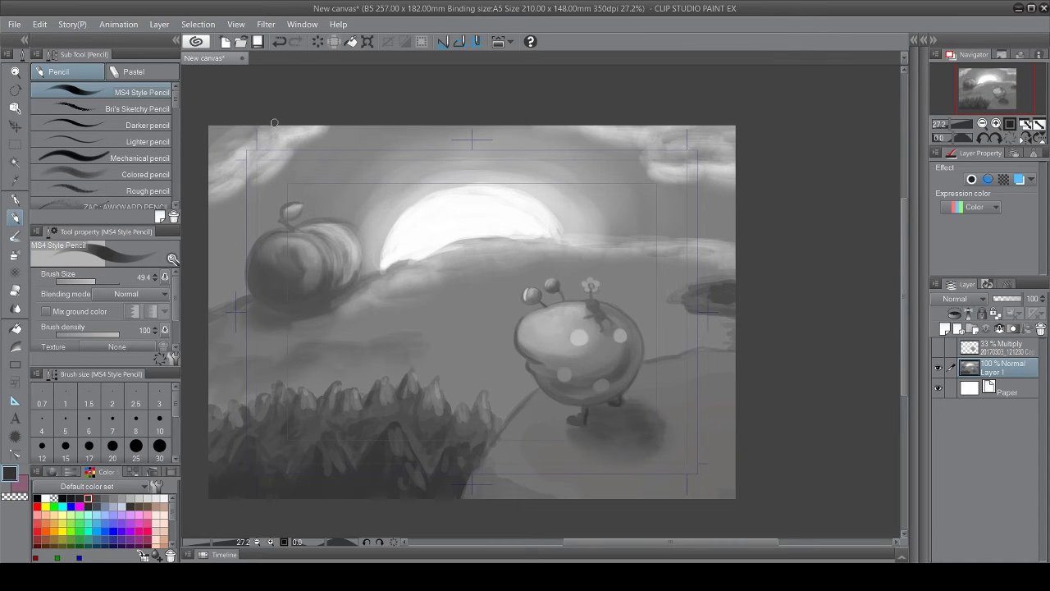
Step: Refine the creature's front leg and foot with gray tones sampled from the surrounding shadow and ground
left_click(565, 408, "alt")
left_click(587, 425, "alt")
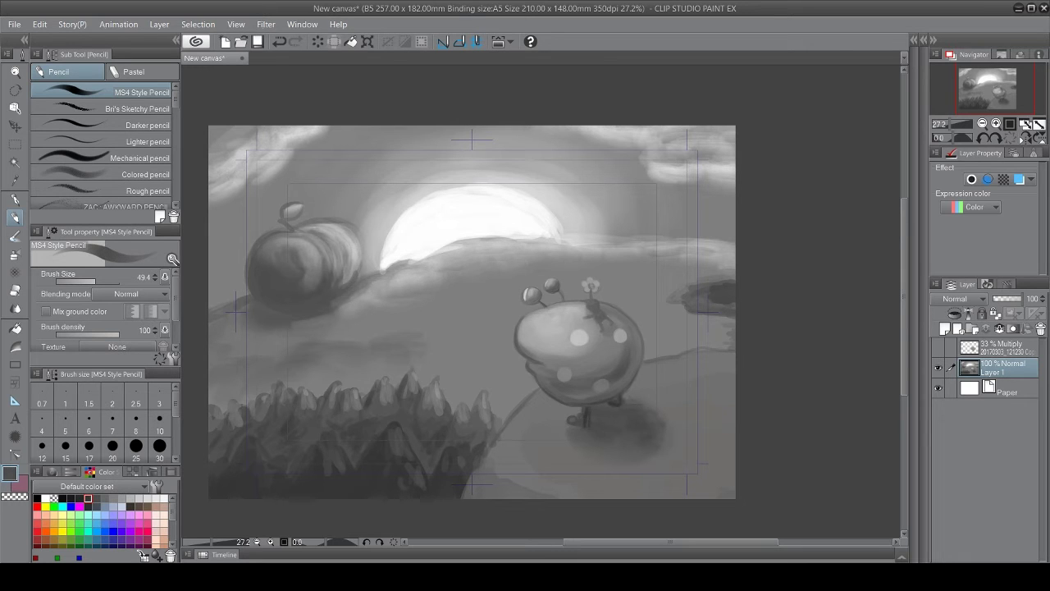
scroll(527, 403, "up", 5)
key("b")
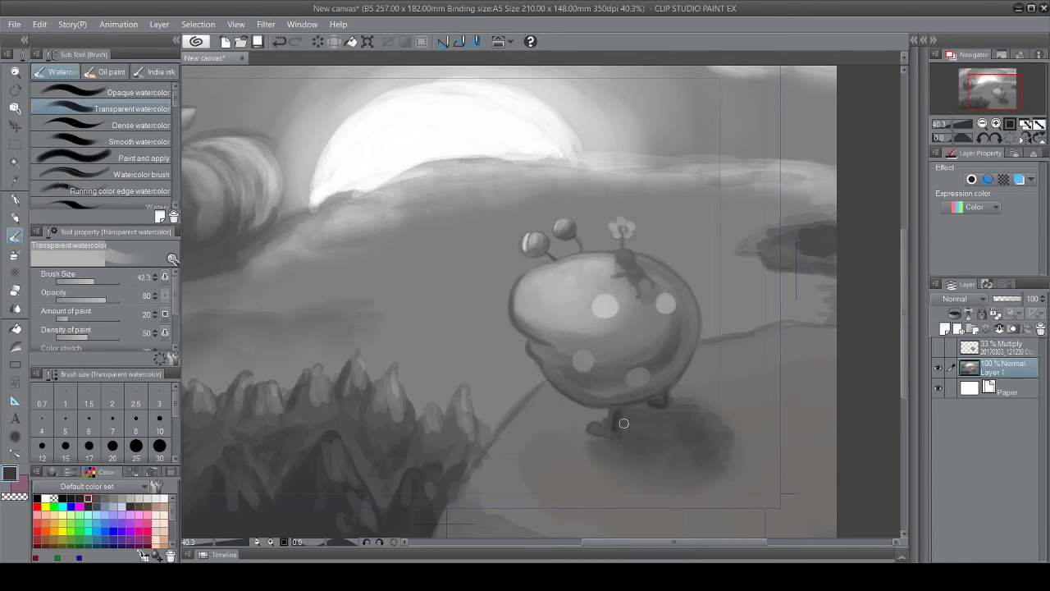
key("p")
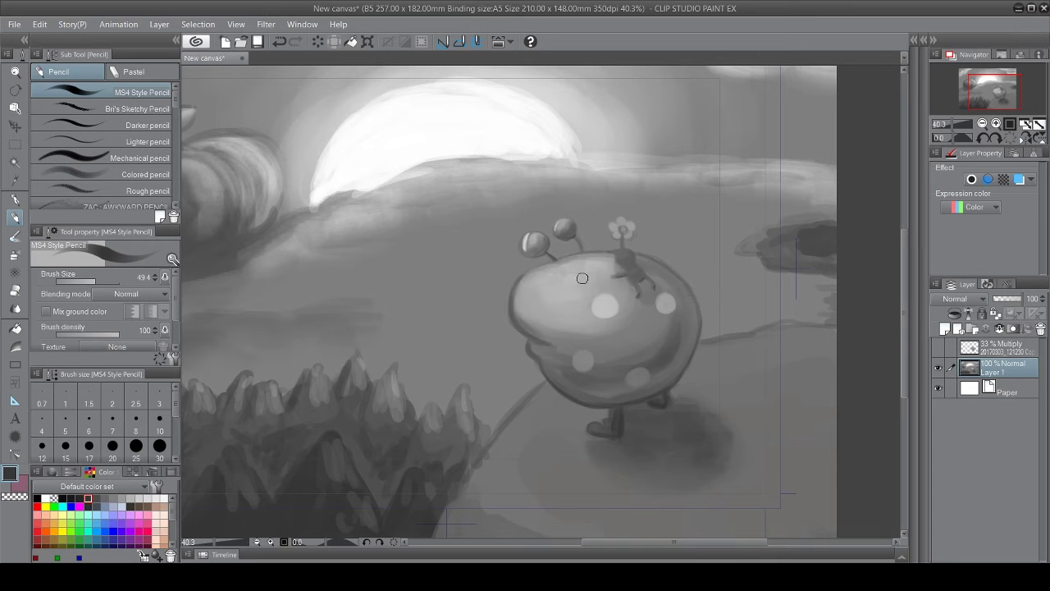
left_click(624, 419, "alt")
left_click(617, 426, "alt")
left_click_drag(618, 413, 615, 430)
left_click(597, 424, "alt")
left_click(574, 436, "alt")
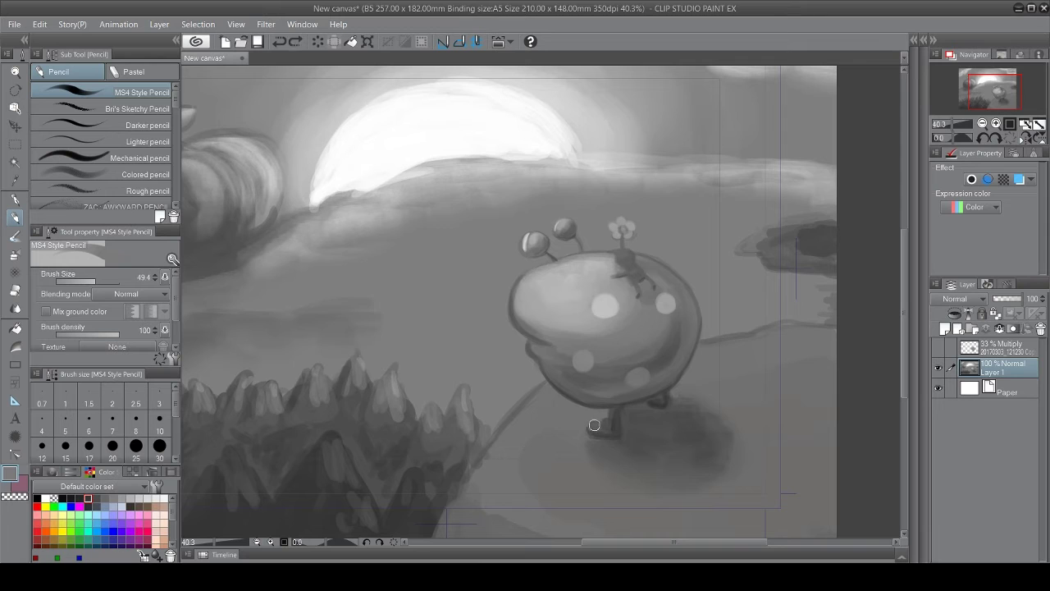
left_click(625, 426, "alt")
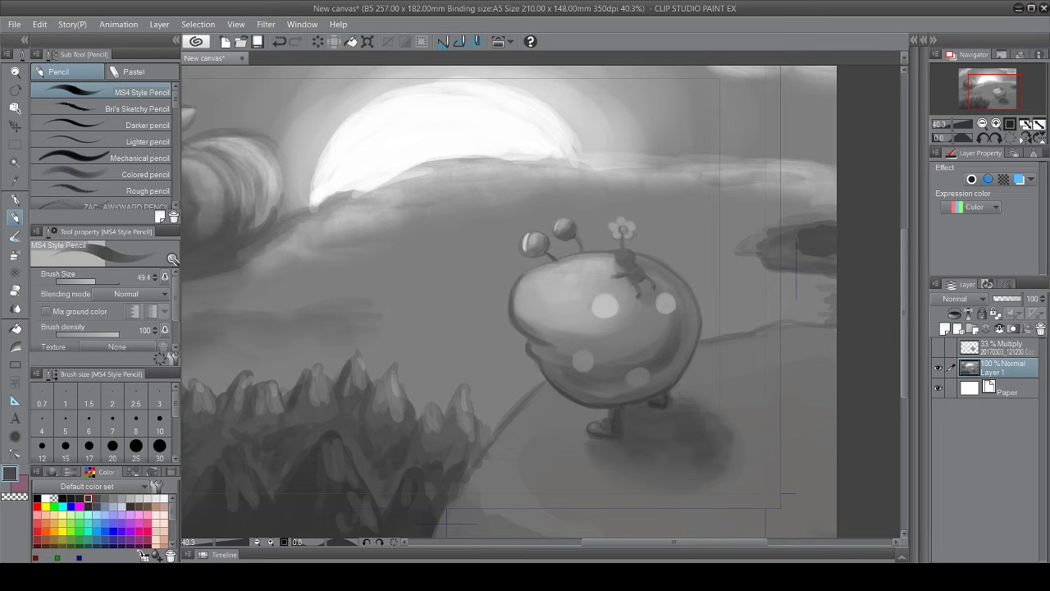
Step: Darken the edge of the foreground mound between the creature and the foliage with the MS4 Style Pencil
left_click(547, 383, "alt")
left_click_drag(547, 384, 467, 478)
scroll(813, 424, "down", 1)
left_click(666, 286, "alt")
key("ctrl+z")
Step: Try white rim highlights along the foreground mound's edges with Transparent watercolor
key("b")
mouse_move(705, 327)
left_mouse_down()
mouse_move(777, 308)
mouse_move(823, 313)
mouse_move(715, 327)
mouse_move(773, 318)
left_mouse_up()
mouse_move(562, 372)
left_mouse_down()
mouse_move(526, 388)
mouse_move(474, 463)
mouse_move(508, 497)
mouse_move(517, 403)
left_mouse_up()
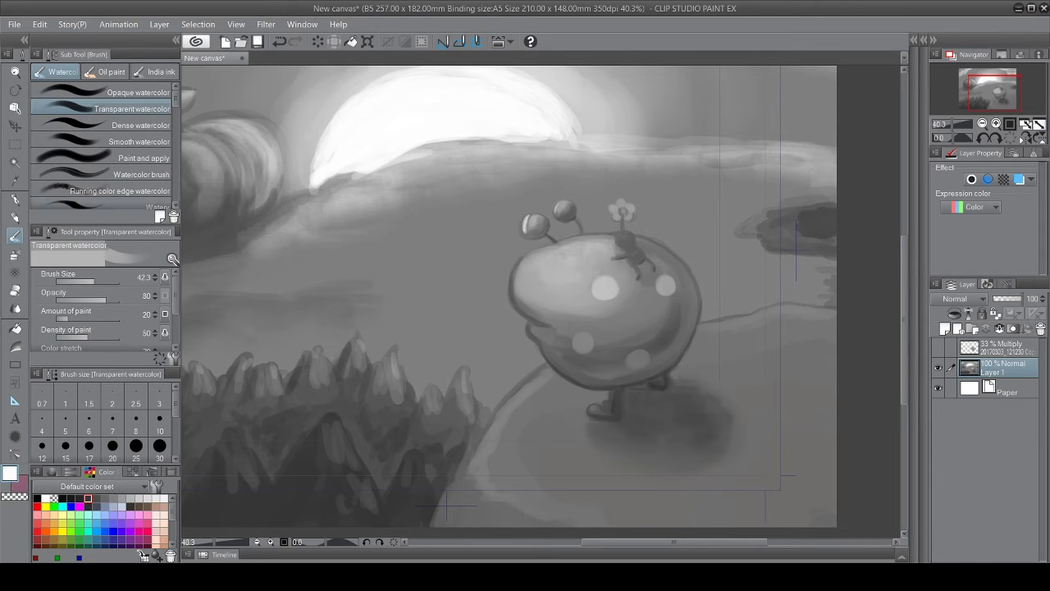
key("p")
key("b")
left_click_drag(507, 403, 478, 468)
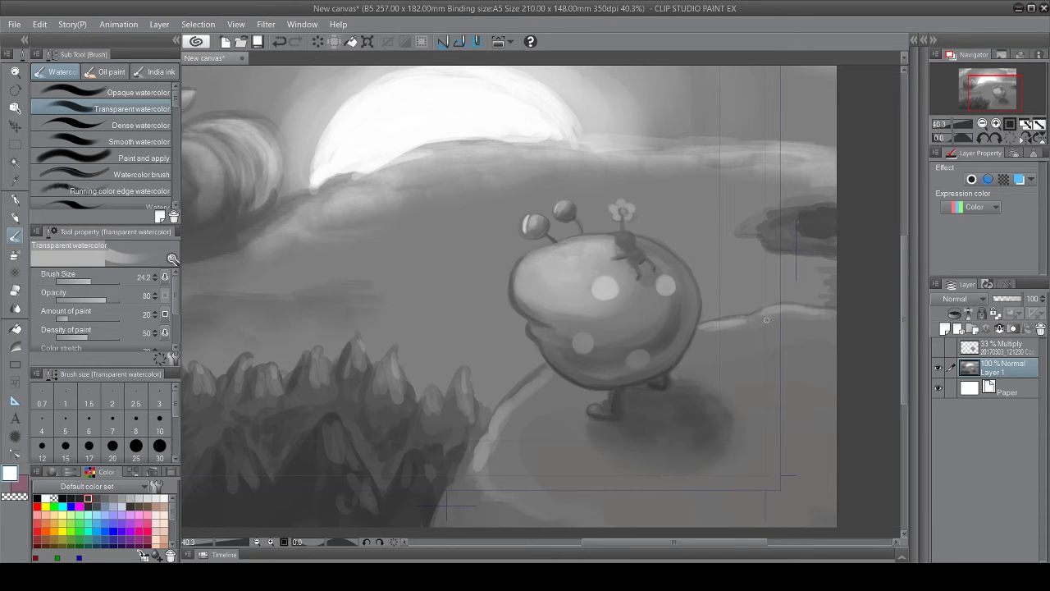
key("ctrl+z")
key("ctrl+z")
Step: Lighten the foreground mound's surface just inside its edges with broad, soft strokes of Transparent watercolor
left_click_drag(551, 380, 525, 410)
left_click_drag(509, 444, 535, 446)
left_click_drag(726, 350, 829, 319)
left_click_drag(546, 378, 567, 395)
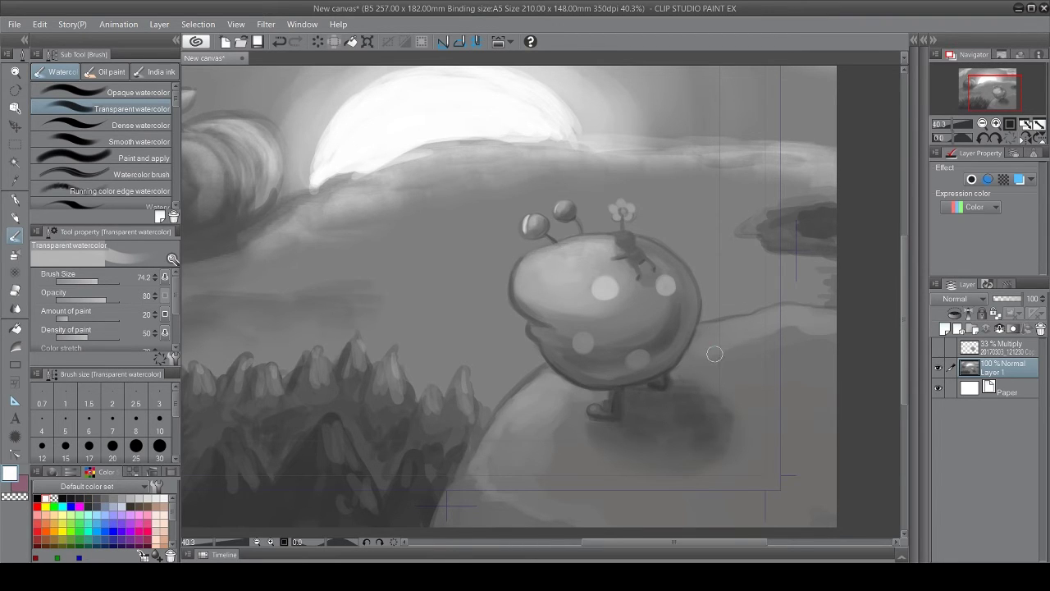
Step: Touch up the outline of the creature's back and the rim of its front eyeball with the MS4 Style Pencil
key("p")
left_click(699, 315, "alt")
left_click_drag(700, 307, 698, 316)
key("b")
key("p")
key("bracketleft")
key("bracketleft")
left_click_drag(522, 229, 524, 222)
Step: Extend and thicken the front eye stalk where it meets the creature's head
key("bracketright")
key("bracketright")
key("bracketright")
left_click(459, 131, "alt")
key("ctrl+z")
left_click_drag(554, 263, 537, 274)
Step: Try white speckles on the dark foliage with the Watercolor (Random) brush
key("b")
key("ctrl+z")
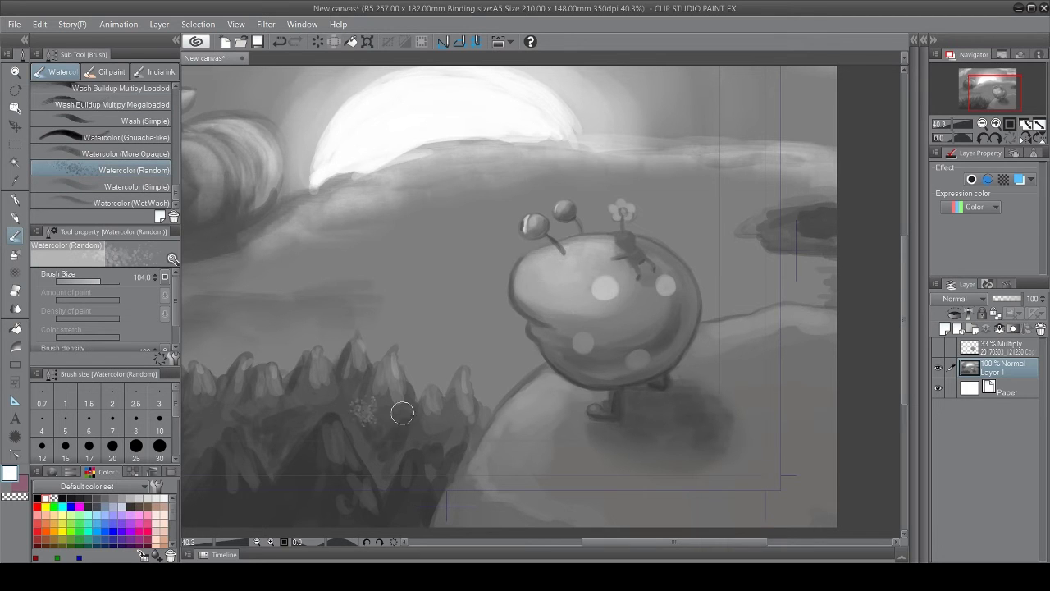
key("p")
Step: Redraw the small figure's body and limbs in sampled dark gray with a smaller MS4 Style Pencil
left_click(544, 264)
key("bracketleft")
key("bracketleft")
key("bracketleft")
left_click(629, 240, "alt")
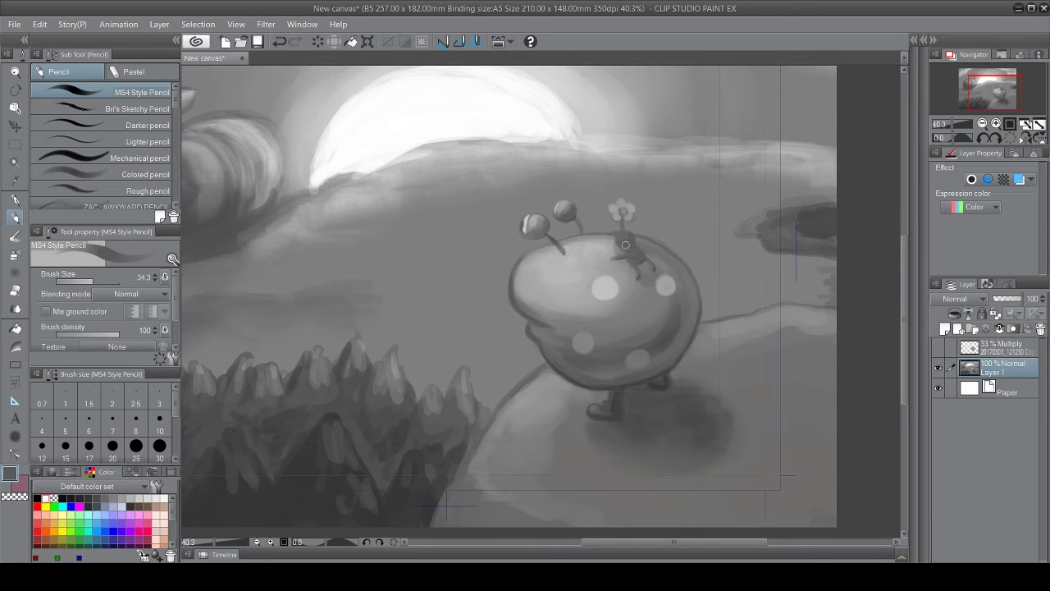
scroll(619, 220, "up", 2)
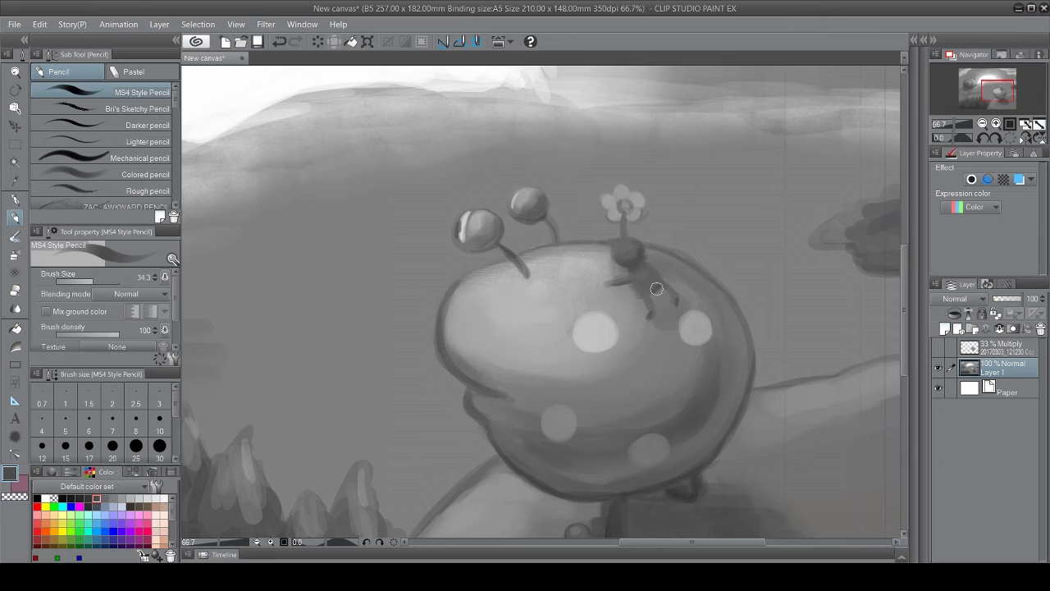
left_click_drag(646, 271, 680, 301)
Step: Brighten the petals of the small figure's flower with white MS4 Style Pencil strokes
key("bracketright")
key("bracketright")
key("bracketright")
key("bracketright")
key("bracketright")
left_click(583, 270, "alt")
left_click(465, 223, "alt")
left_click_drag(624, 190, 625, 197)
Step: Darken the center of the flower with a smaller pencil in sampled gray
key("bracketleft")
key("bracketleft")
key("bracketleft")
key("bracketleft")
key("bracketleft")
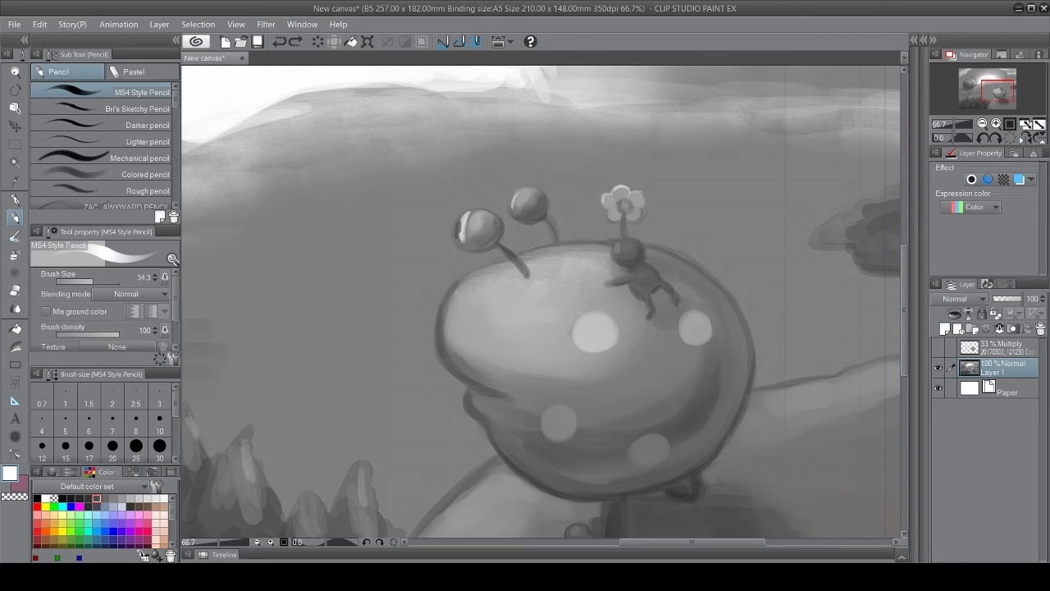
left_click(625, 205, "alt")
left_click(621, 205, "alt")
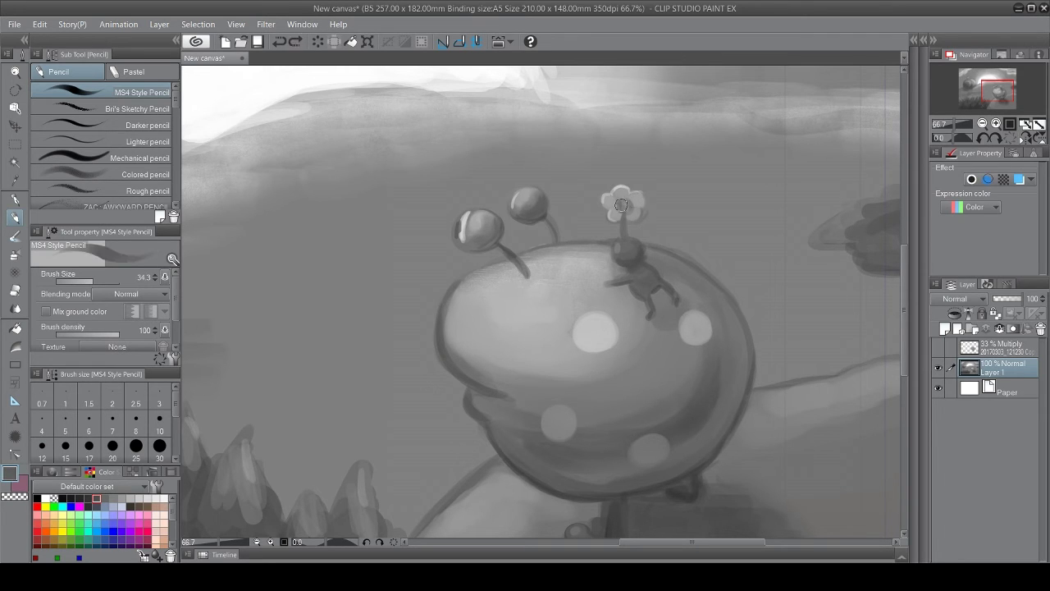
Step: Refine the small figure's head and separate the flower's petals with fine dark gray lines
left_click(340, 79, "alt")
left_click_drag(621, 247, 621, 259)
key("ctrl+z")
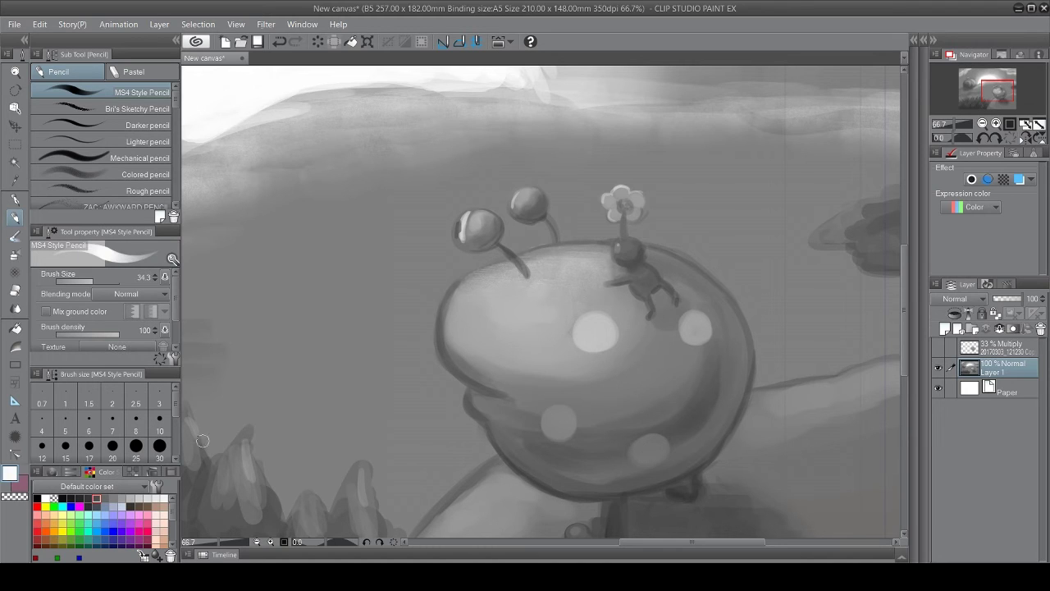
left_click(275, 337, "alt")
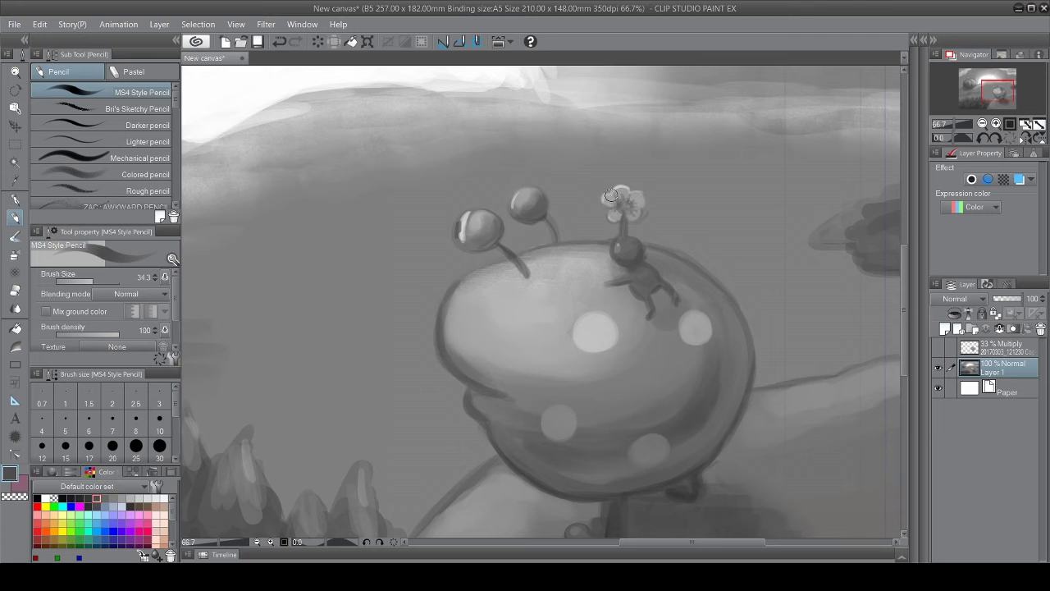
left_click(624, 198, "alt")
Step: Strengthen both eye stalks and the top outline of the creature's head in dark gray
left_click(534, 248, "alt")
left_click(526, 252, "alt")
left_click_drag(515, 255, 528, 274)
left_click_drag(551, 220, 558, 242)
left_click_drag(466, 279, 486, 267)
Step: Try to brighten the large pale spot on the creature's upper body with the MS4 Style Pencil
left_click(600, 333, "alt")
key("bracketright")
key("bracketright")
key("bracketright")
key("ctrl+z")
mouse_move(583, 328)
left_mouse_down()
mouse_move(641, 344)
mouse_move(579, 326)
left_mouse_up()
key("ctrl+z")
Step: Try a band of white speckles beside the flower with the Watercolor (Random) brush
key("bracketright")
key("bracketright")
key("b")
left_click_drag(663, 174, 845, 146)
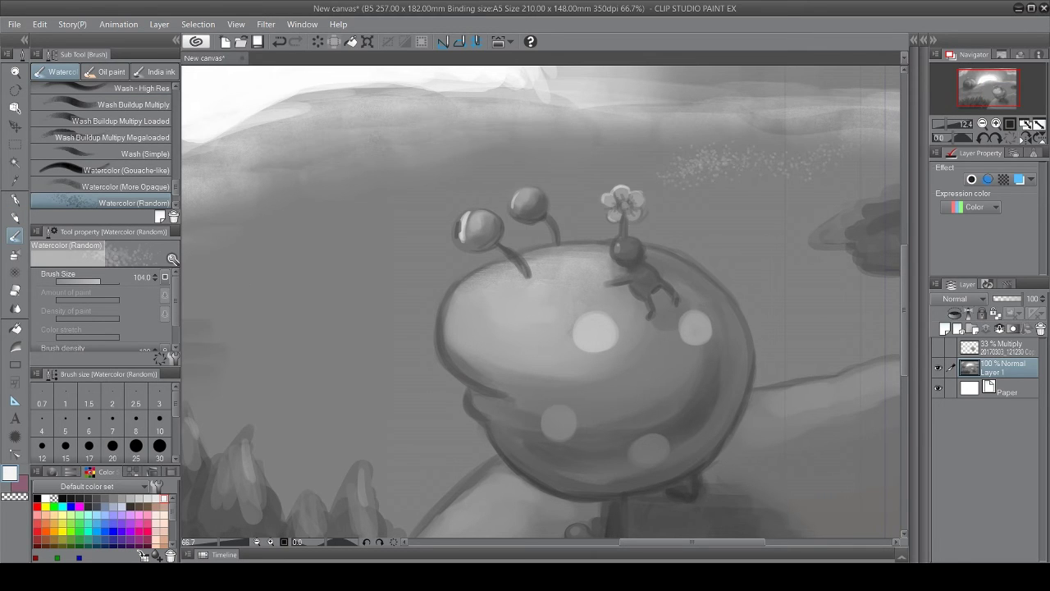
scroll(446, 338, "down", 3)
key("ctrl+z")
Step: Scatter a trail of fine white specks from the flower toward the canvas's right edge with Watercolor (Random), narrowing near the flower
key("bracketright")
key("bracketright")
key("bracketright")
left_click_drag(585, 238, 748, 227)
key("bracketleft")
key("bracketleft")
key("bracketleft")
key("bracketleft")
key("bracketleft")
key("bracketleft")
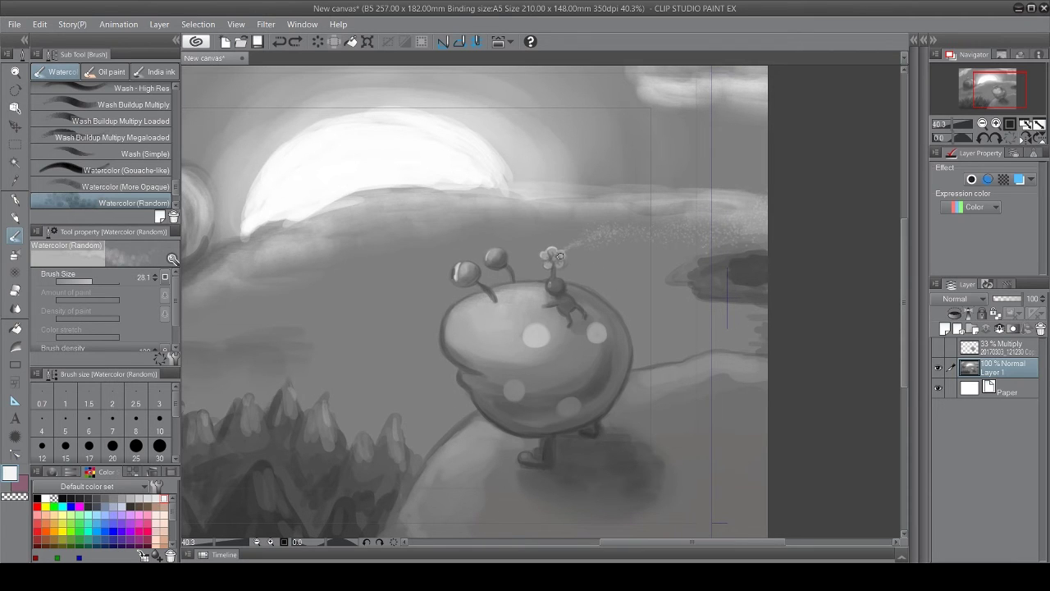
Step: Enlarge the Watercolor (Random) brush to 435.9 and scatter sparse white specks around the far end of the trail
key("bracketright")
key("bracketright")
key("bracketright")
key("bracketright")
key("bracketright")
key("bracketright")
key("bracketright")
key("bracketright")
key("bracketright")
key("bracketright")
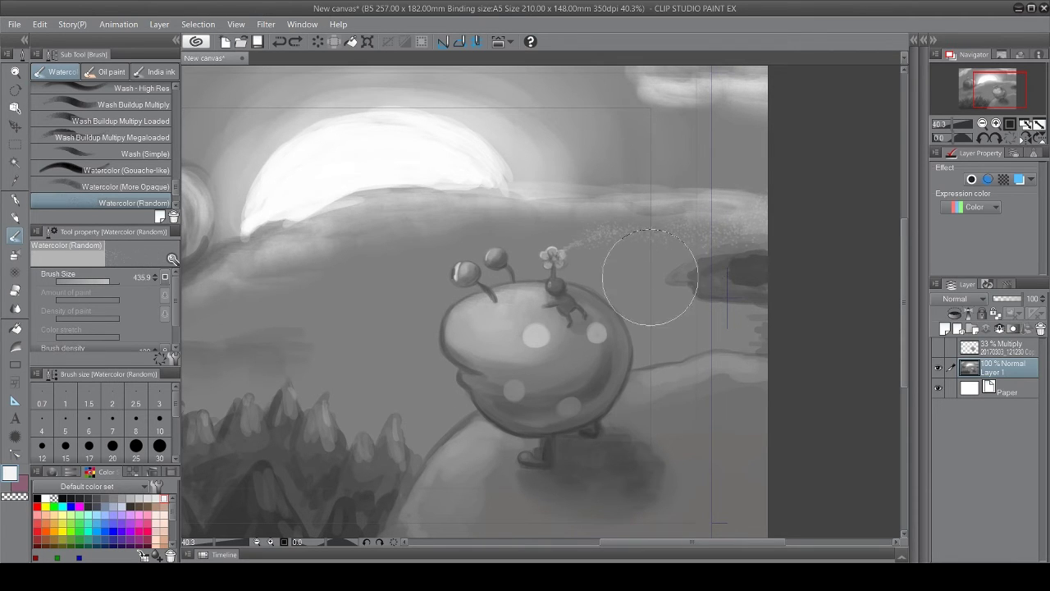
Step: Smooth the upper edge of the hill below the sun with the Blend tool
key("j")
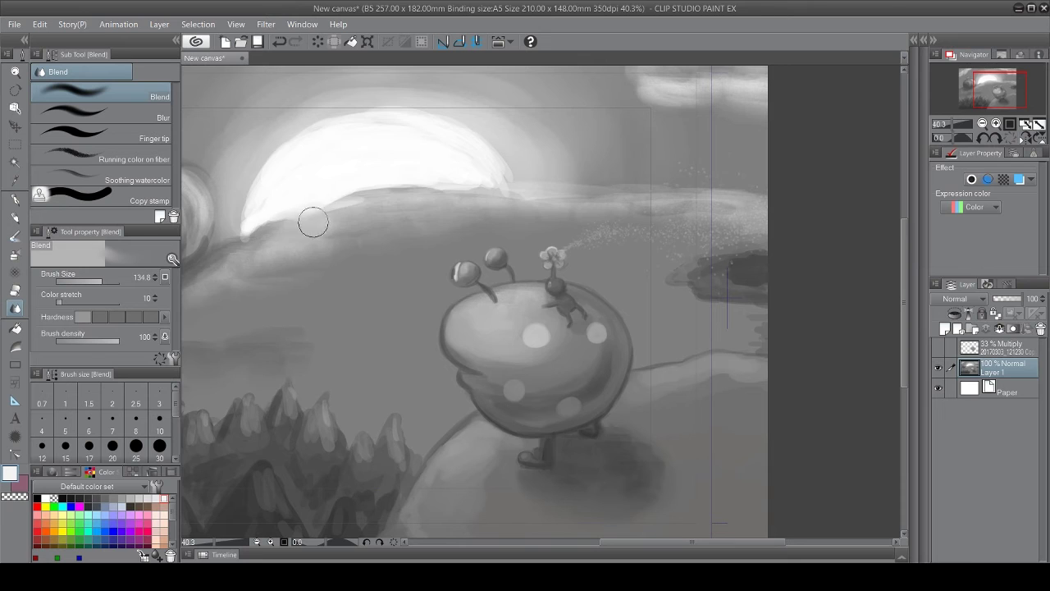
left_click_drag(230, 240, 364, 234)
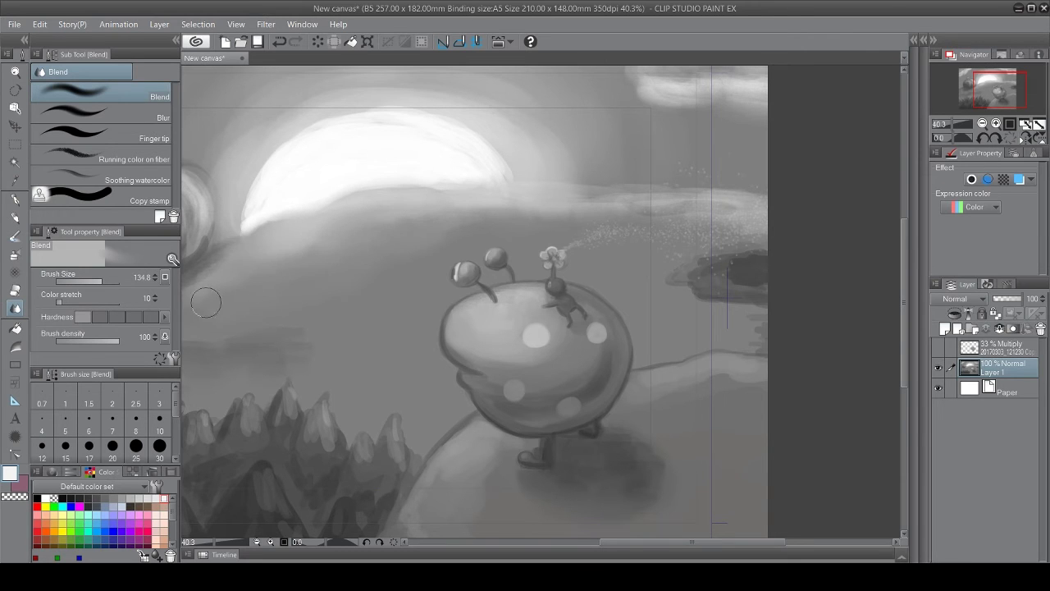
Step: Paint soft dark gray patches across the hillside above the foliage with the Watercolor (Gouache-like) brush
key("b")
left_click(271, 305, "alt")
key("comma")
key("comma")
mouse_move(340, 292)
left_mouse_down()
mouse_move(297, 306)
mouse_move(378, 302)
mouse_move(374, 327)
mouse_move(412, 318)
mouse_move(308, 305)
mouse_move(333, 308)
mouse_move(377, 288)
mouse_move(331, 350)
mouse_move(298, 328)
mouse_move(289, 288)
mouse_move(372, 285)
left_mouse_up()
left_click(332, 447, "alt")
key("ctrl+z")
mouse_move(355, 345)
left_mouse_down()
mouse_move(368, 368)
mouse_move(237, 372)
mouse_move(340, 349)
mouse_move(378, 360)
mouse_move(320, 386)
mouse_move(257, 390)
mouse_move(323, 376)
mouse_move(275, 382)
mouse_move(336, 360)
mouse_move(201, 384)
left_mouse_up()
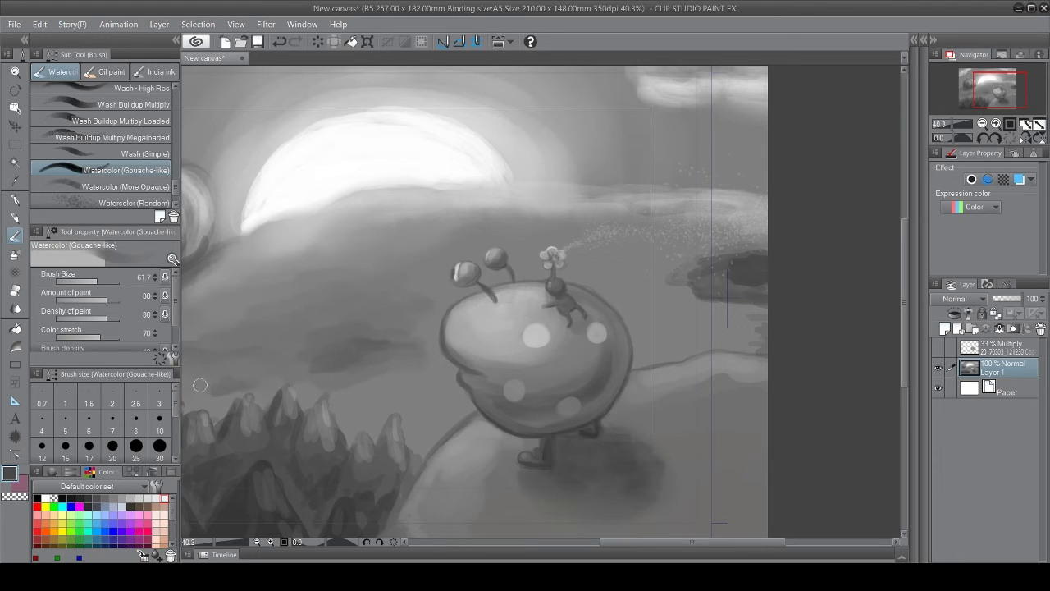
Step: Deepen the dark patch at the canvas's right edge and lighten the distant hill's crest beside the sun with Watercolor (Gouache-like)
left_click(103, 282)
left_click_drag(664, 291, 722, 302)
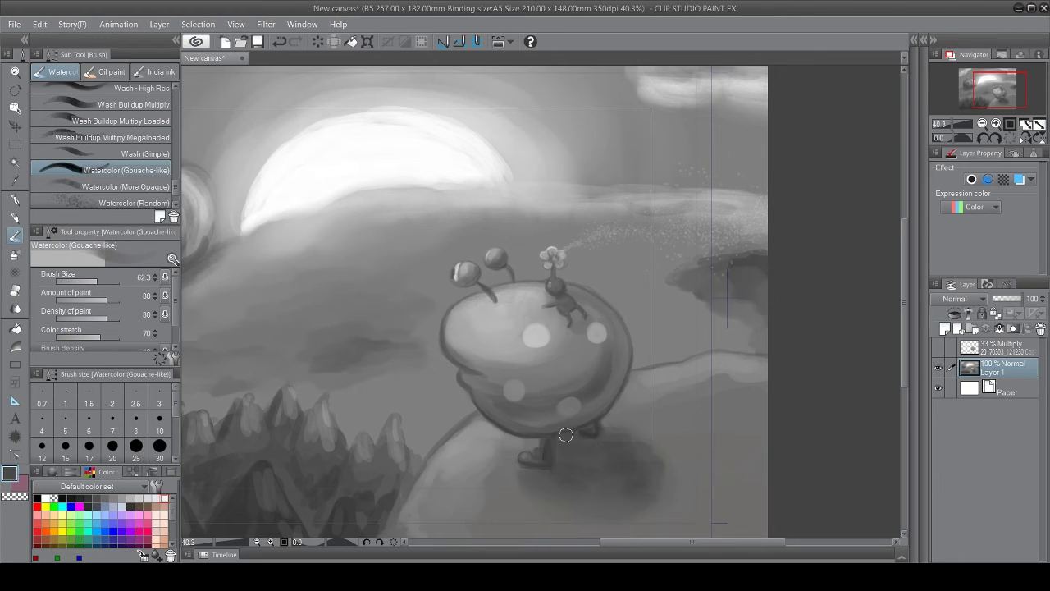
key("x")
key("bracketright")
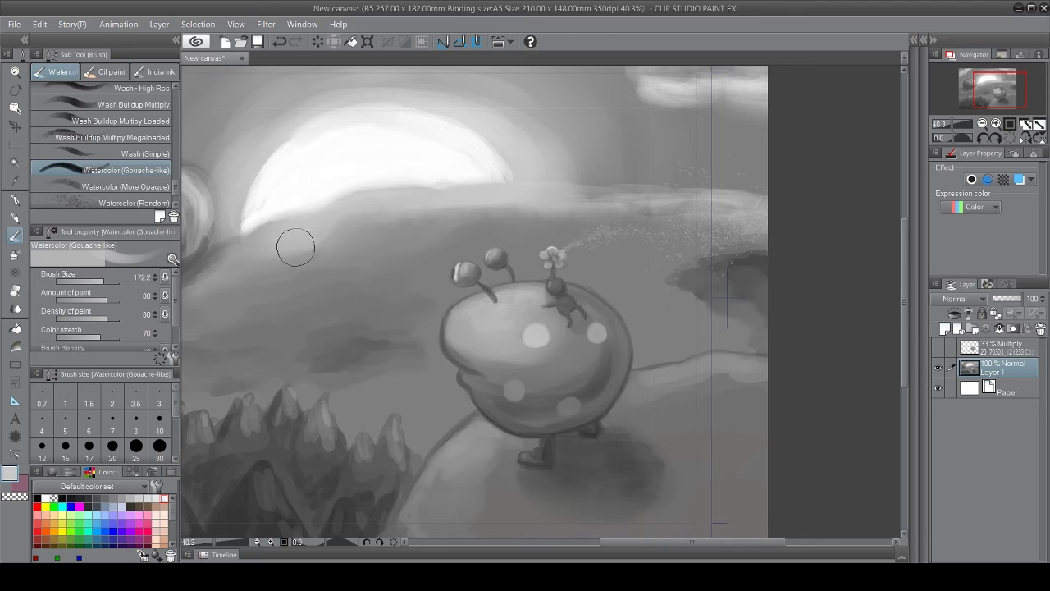
key("bracketleft")
left_click_drag(569, 191, 642, 196)
scroll(542, 261, "down", 6)
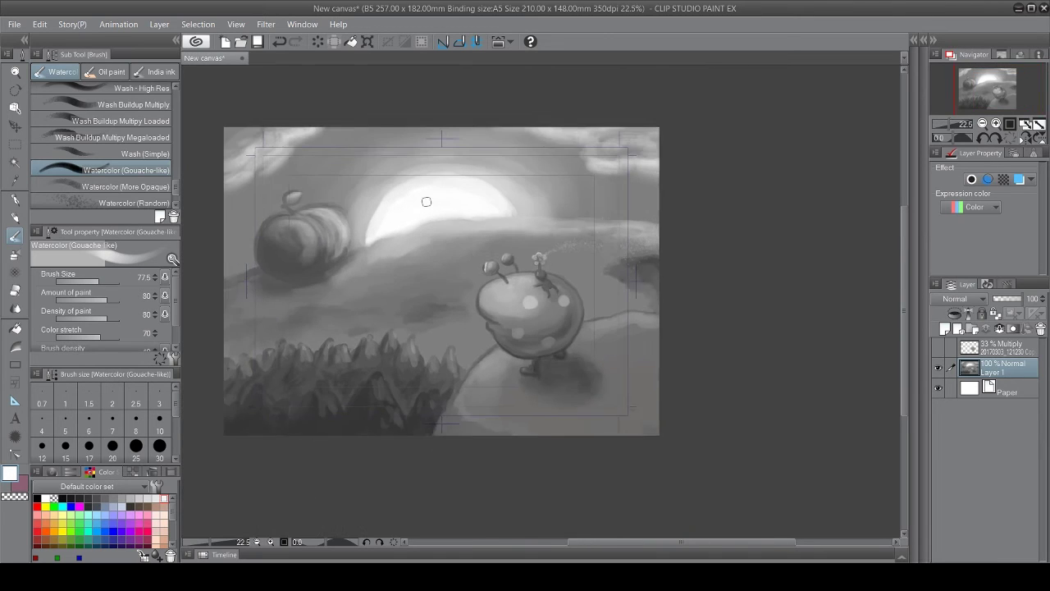
Step: Brush soft white glow strokes into the sky around the sun with the Wash (Simple) brush
scroll(438, 223, "up", 2)
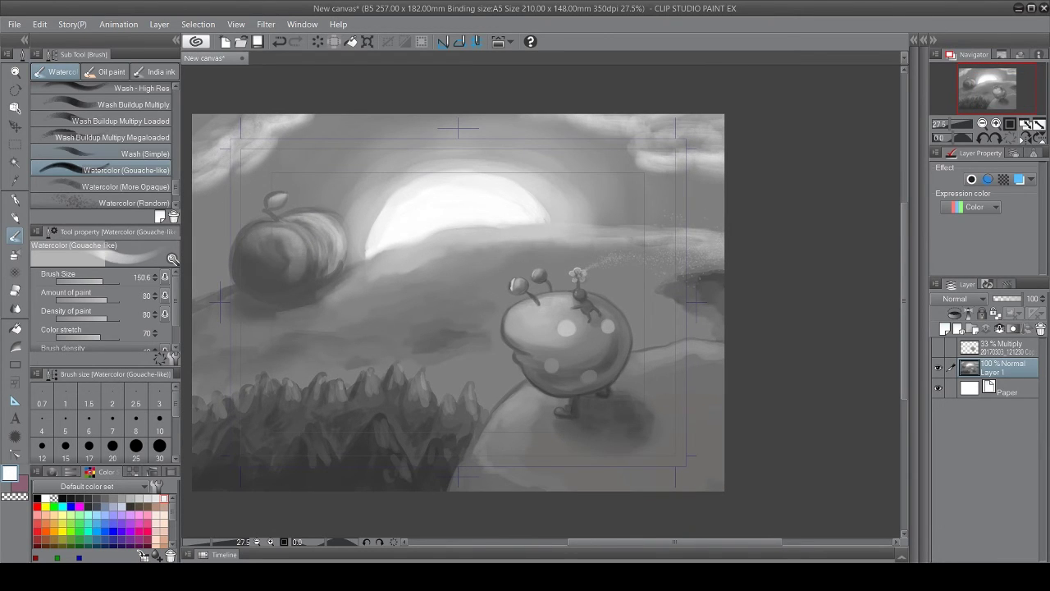
left_click(139, 154)
mouse_move(413, 173)
left_mouse_down()
mouse_move(380, 246)
mouse_move(583, 192)
left_mouse_up()
key("bracketright")
left_click_drag(436, 131, 593, 206)
key("ctrl+z")
key("bracketleft")
left_click_drag(392, 130, 345, 172)
key("ctrl+z")
left_click_drag(365, 110, 326, 133)
key("bracketleft")
left_click(133, 203)
mouse_move(324, 228)
left_mouse_down()
mouse_move(301, 219)
mouse_move(330, 251)
left_mouse_up()
key("ctrl+z")
Step: Darken the hillside below the round fruits with a dark gray sampled from them, using Watercolor (More Opaque)
left_click(131, 137)
left_click(131, 120)
left_click(125, 186)
left_click(275, 285, "alt")
left_click_drag(221, 344, 208, 352)
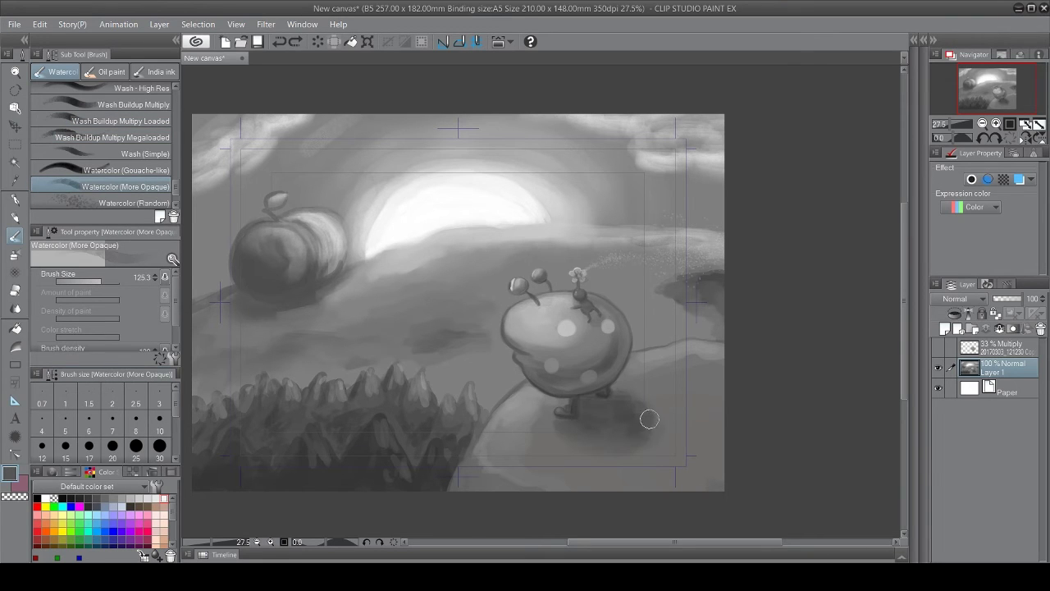
Step: Shade the front fruit dark gray and tone the inner side of the fruit behind it with Watercolor (Wet Wash)
key("b")
key("b")
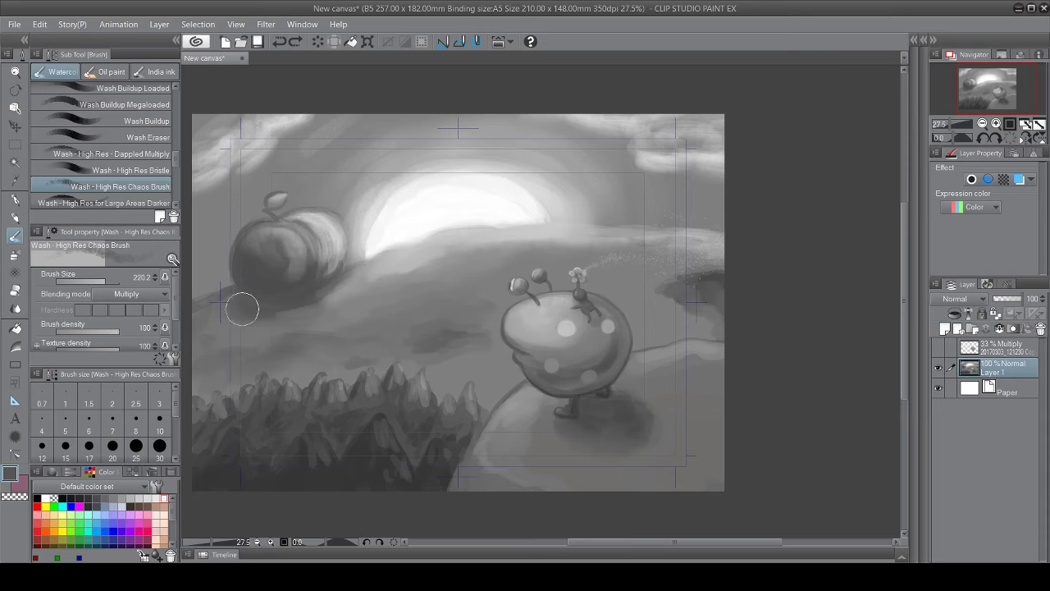
key("b")
scroll(102, 156, "down", 5)
left_click(131, 202)
mouse_move(253, 241)
left_mouse_down()
mouse_move(295, 287)
mouse_move(241, 250)
left_mouse_up()
left_click_drag(266, 241, 240, 268)
key("[")
left_click_drag(309, 228, 327, 251)
left_click_drag(304, 222, 327, 249)
Step: Paint a broad soft shadow on the hillside beneath the front fruit with an enlarged Watercolor (Wet Wash) brush
key("]")
key("]")
key("]")
key("]")
key("]")
mouse_move(232, 306)
left_mouse_down()
mouse_move(283, 303)
mouse_move(240, 326)
left_mouse_up()
Step: Refine the front fruit's rounded shading with sampled grays, a smaller brush and the Blend tool, keeping its core darkest
key("[")
key("[")
key("[")
left_click(247, 271, "alt")
left_click(263, 255, "alt")
key("[")
key("[")
key("[")
key("b")
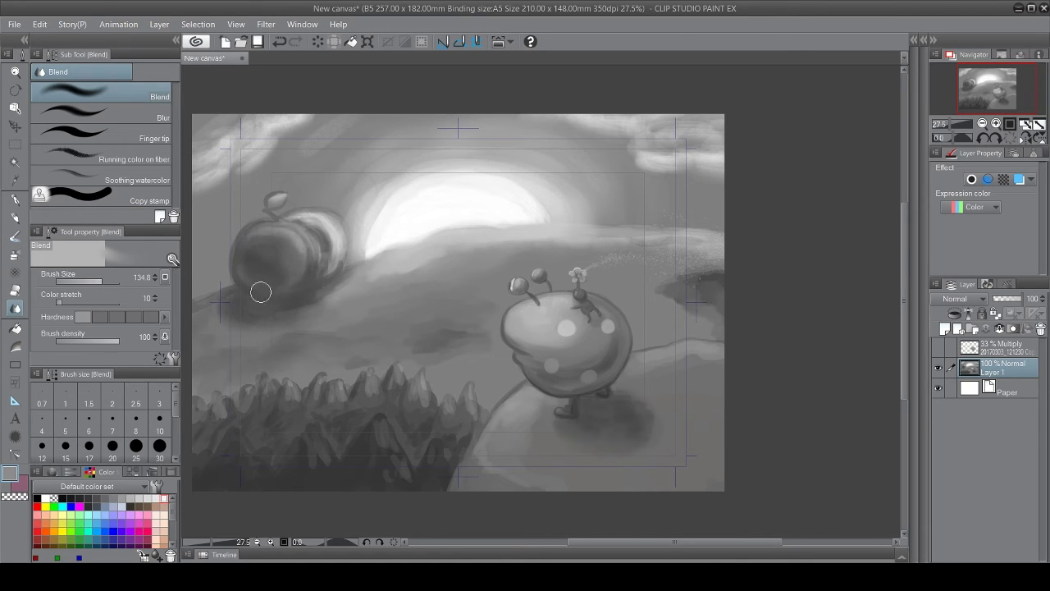
key("b")
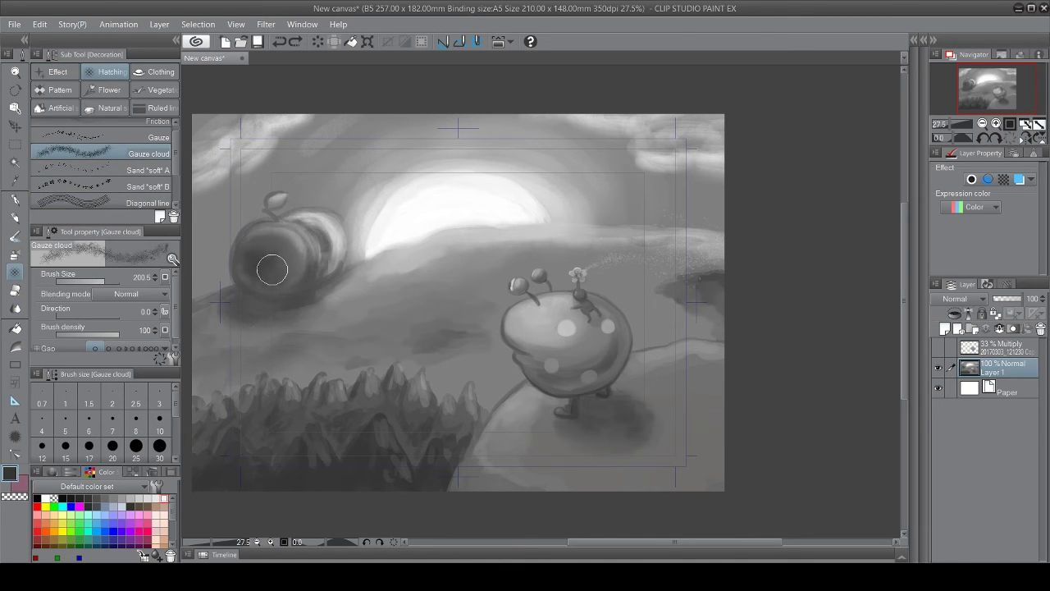
Step: Brighten the sun-facing rim of the back fruit with a sampled near-white tone using the MS4 Style Pencil
key("p")
left_click(369, 189, "alt")
left_click_drag(300, 217, 343, 239)
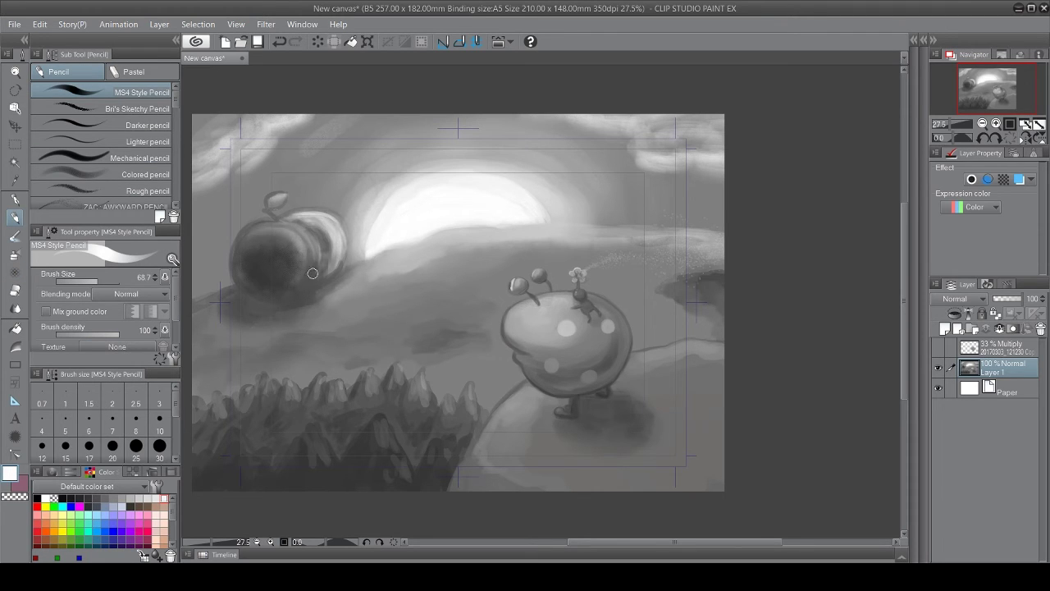
Step: Paint light cloudy streaks across the middle hillside and along the near hill's edge with Watercolor (Wet Wash)
key("b")
mouse_move(364, 318)
left_mouse_down()
mouse_move(326, 323)
mouse_move(426, 367)
mouse_move(476, 366)
left_mouse_up()
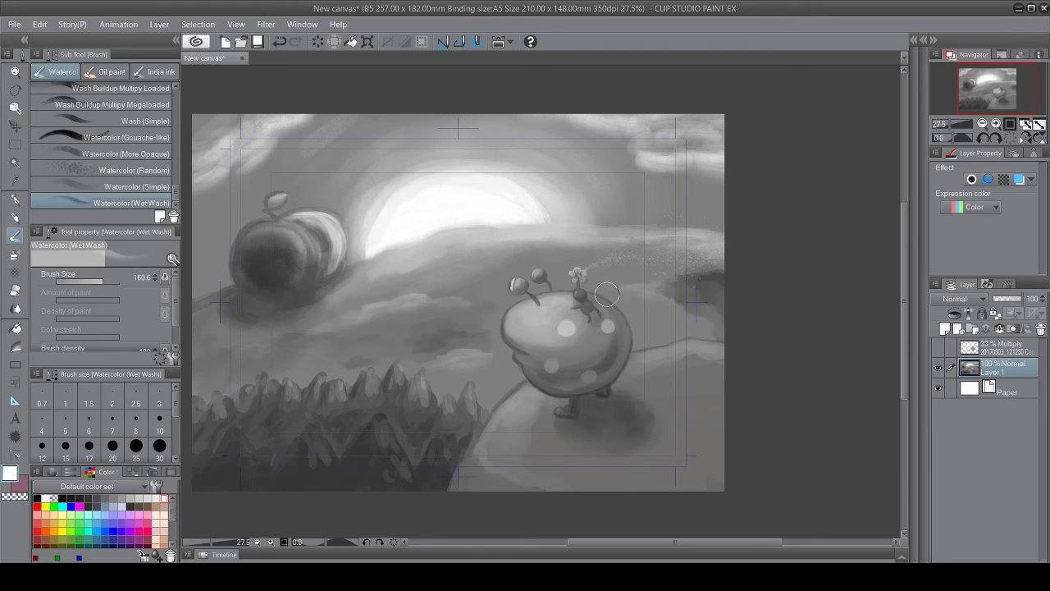
mouse_move(677, 349)
left_mouse_down()
mouse_move(731, 356)
mouse_move(647, 356)
mouse_move(695, 350)
left_mouse_up()
key("j")
key("b")
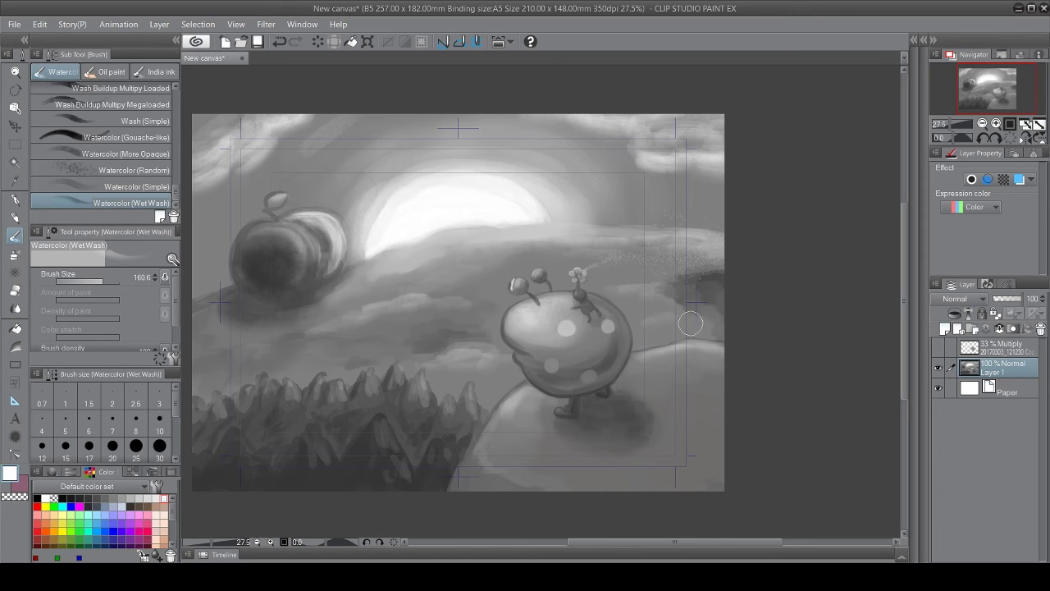
key("ctrl+z")
Step: Paint a soft dark gray shadow under the small figure's legs with Watercolor (Wet Wash) at size 40.1
key("[")
scroll(640, 271, "up", 2)
key("p")
left_click(89, 282)
key("b")
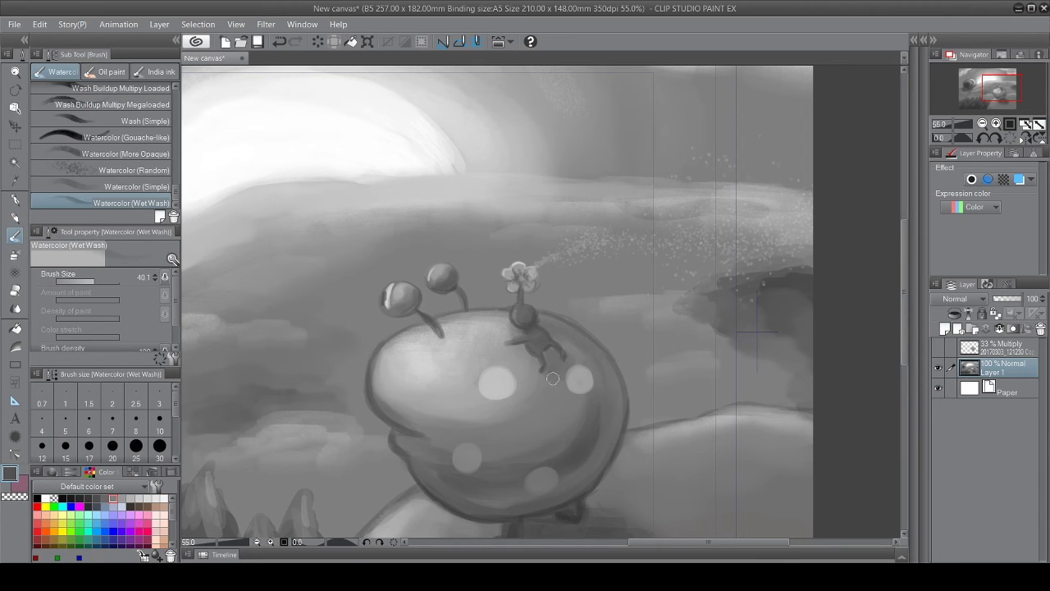
key("p")
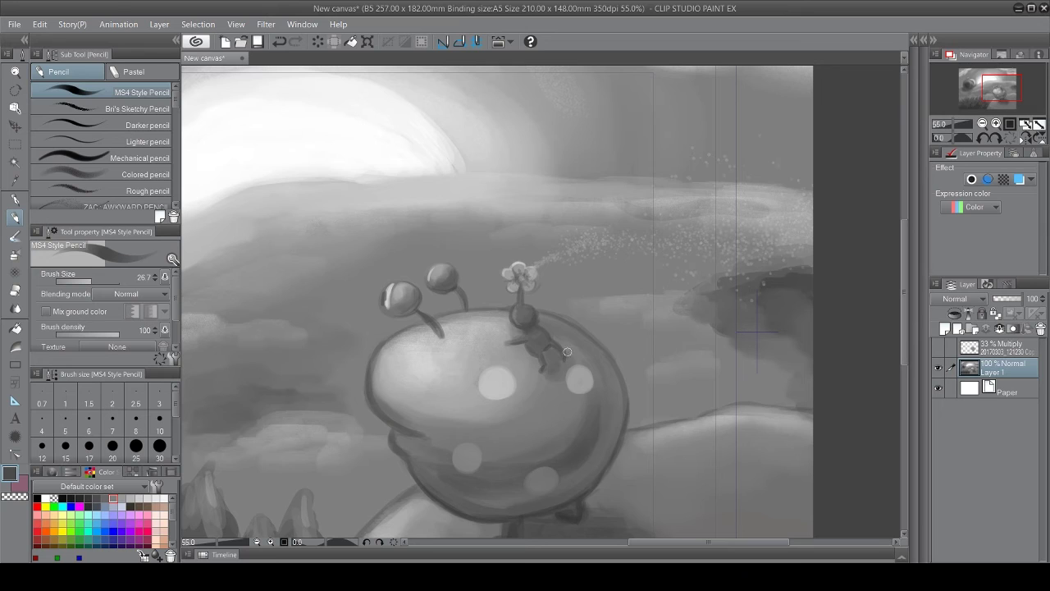
Step: Define the small figure's body, arms and legs in dark gray with the MS4 Style Pencil at size 26.7
left_click(62, 498)
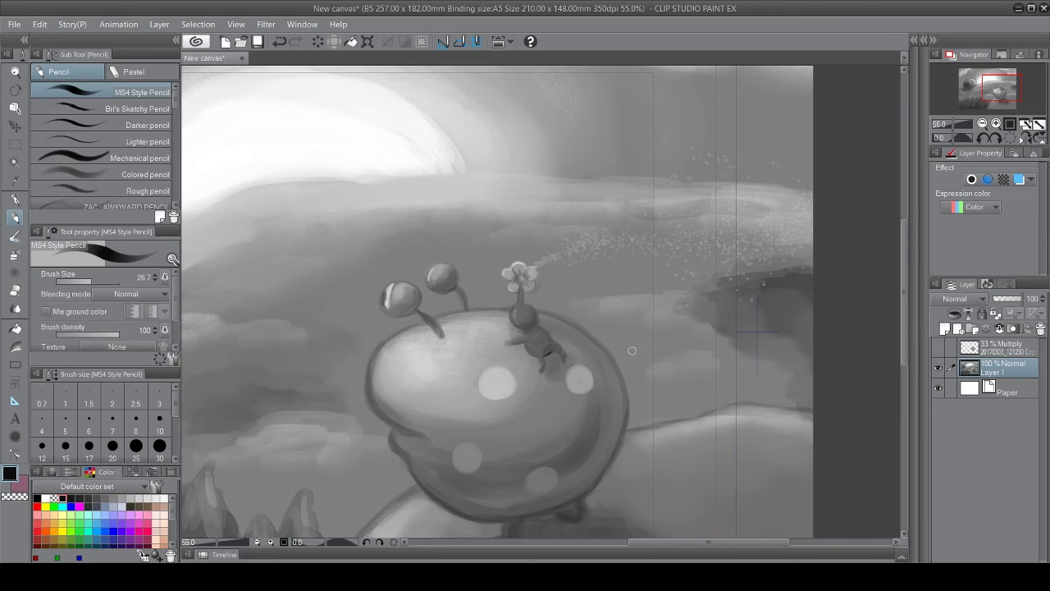
left_click(542, 352, "alt")
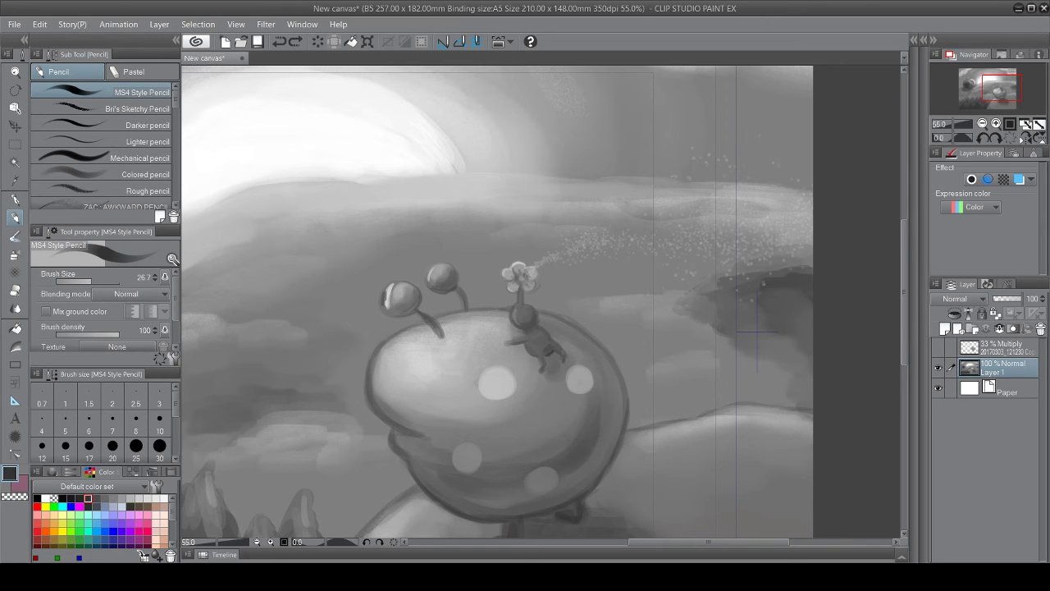
left_click_drag(536, 351, 525, 349)
left_click(515, 341, "alt")
left_click(532, 347, "alt")
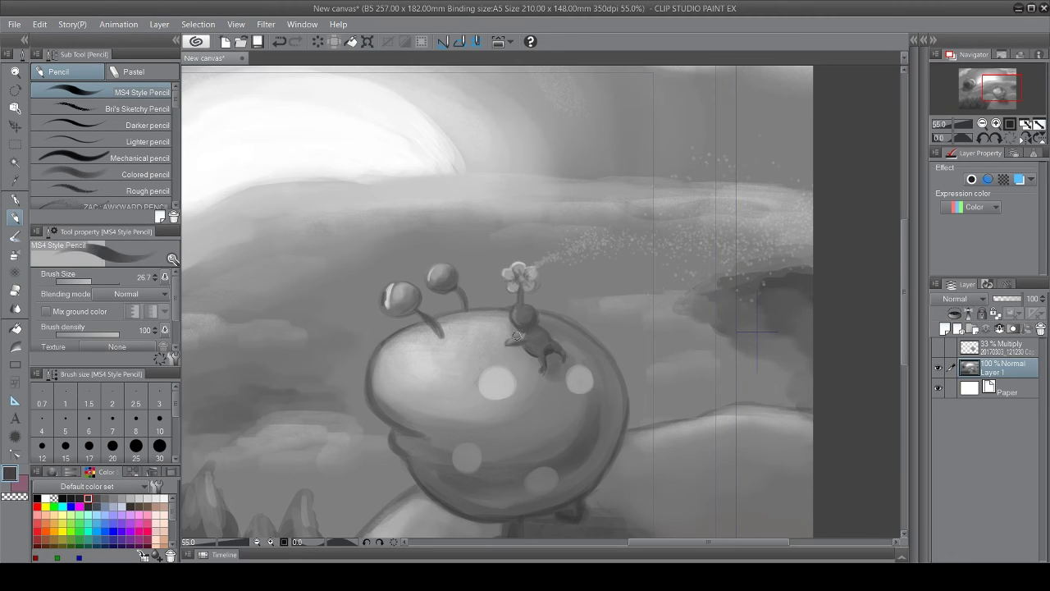
left_click(490, 380, "alt")
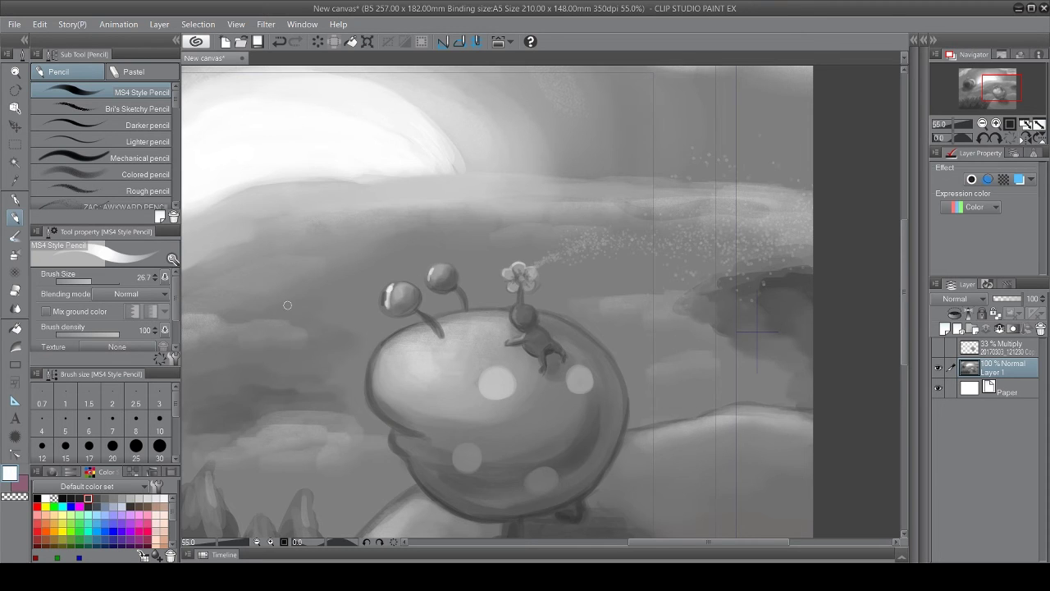
Step: Outline large pointed foliage mounds along the canvas's lower-left foreground in black with the MS4 Style Pencil
scroll(287, 306, "down", 3)
scroll(298, 296, "up", 1)
left_click(36, 498)
mouse_move(401, 464)
left_mouse_down()
mouse_move(390, 481)
mouse_move(408, 485)
left_mouse_up()
scroll(408, 484, "up", 2)
left_click_drag(904, 339, 904, 370)
key("bracketleft")
key("ctrl+z")
mouse_move(399, 367)
left_mouse_down()
mouse_move(359, 423)
mouse_move(436, 413)
left_mouse_up()
left_click_drag(402, 367, 351, 435)
mouse_move(369, 431)
left_mouse_down()
mouse_move(345, 451)
mouse_move(394, 435)
mouse_move(363, 440)
mouse_move(403, 473)
mouse_move(431, 467)
mouse_move(325, 481)
left_mouse_up()
Step: Shade the insides of the large foreground foliage mounds with dark tones using Watercolor (Wet Wash)
key("b")
mouse_move(484, 410)
left_mouse_down()
mouse_move(456, 449)
mouse_move(508, 440)
left_mouse_up()
left_click_drag(475, 434, 469, 471)
mouse_move(492, 451)
left_mouse_down()
mouse_move(465, 476)
mouse_move(494, 474)
left_mouse_up()
left_click_drag(592, 542, 565, 541)
mouse_move(416, 386)
left_mouse_down()
mouse_move(430, 414)
mouse_move(361, 467)
mouse_move(440, 470)
left_mouse_up()
mouse_move(329, 424)
left_mouse_down()
mouse_move(309, 389)
mouse_move(341, 444)
mouse_move(295, 393)
mouse_move(255, 465)
mouse_move(307, 471)
left_mouse_up()
left_click(71, 498)
key("p")
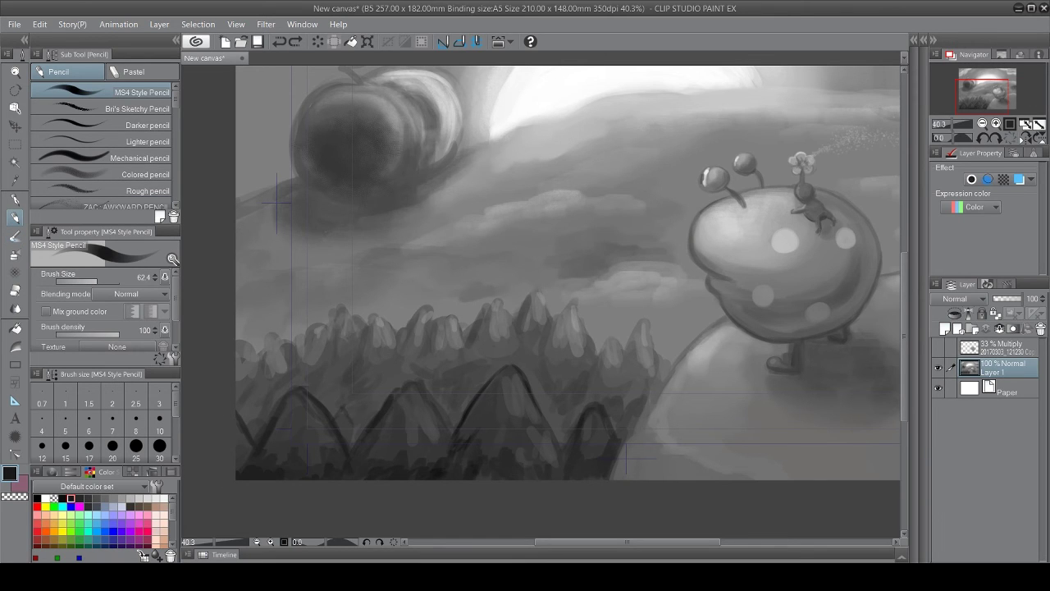
key("b")
key("]")
left_click(488, 391, "alt")
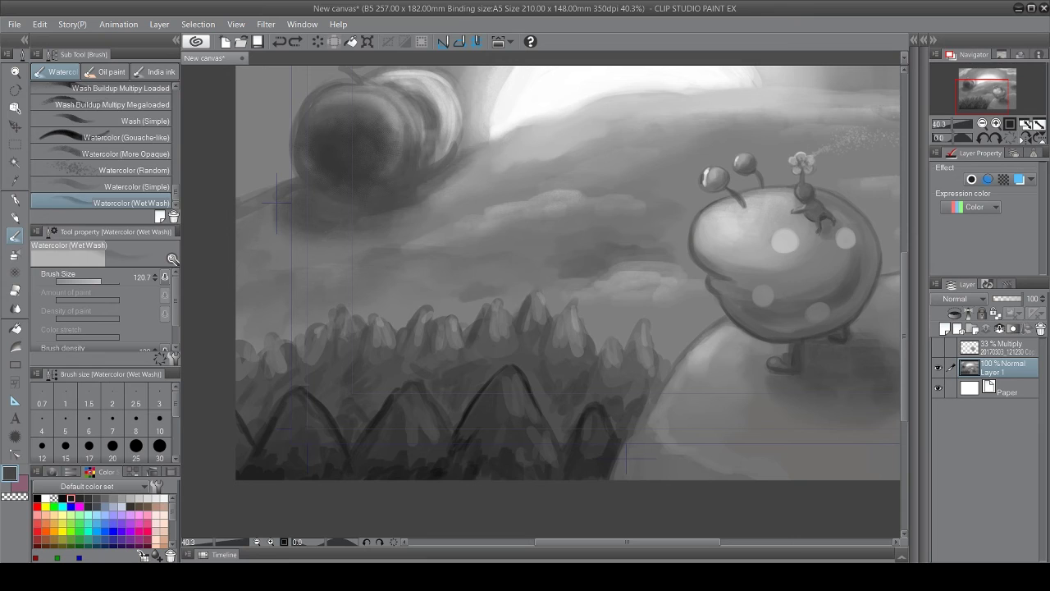
Step: Draw smaller dark peaks between the foreground mounds and outline the foliage's edge against the near hill at pencil size 62.4
key("p")
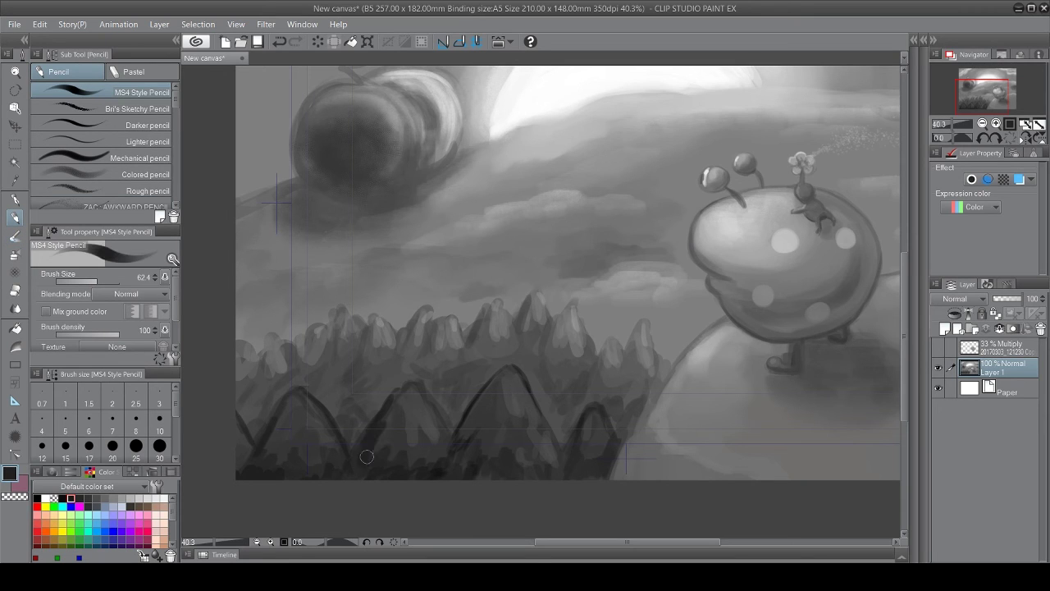
left_click_drag(323, 430, 343, 464)
left_click_drag(274, 422, 310, 400)
left_click_drag(238, 403, 258, 433)
left_click_drag(246, 414, 273, 412)
mouse_move(335, 419)
left_mouse_down()
mouse_move(366, 419)
mouse_move(357, 448)
left_mouse_up()
left_click_drag(609, 411, 621, 438)
left_click_drag(658, 392, 613, 478)
left_click_drag(651, 398, 669, 370)
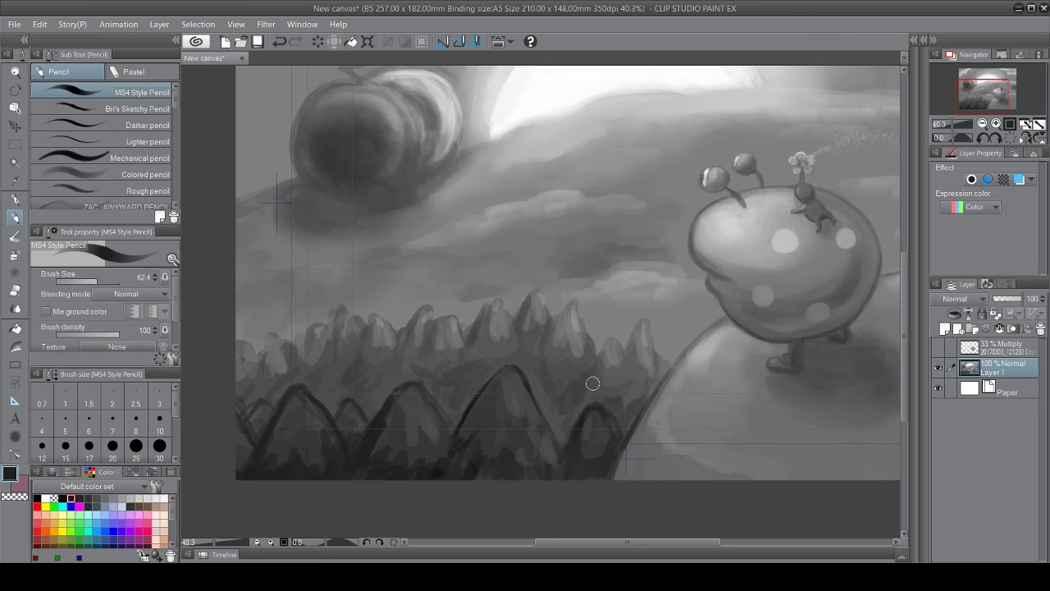
Step: Outline the back row of foliage tips with a sampled dark gray and the MS4 Style Pencil at size 56.5
left_click(376, 320, "alt")
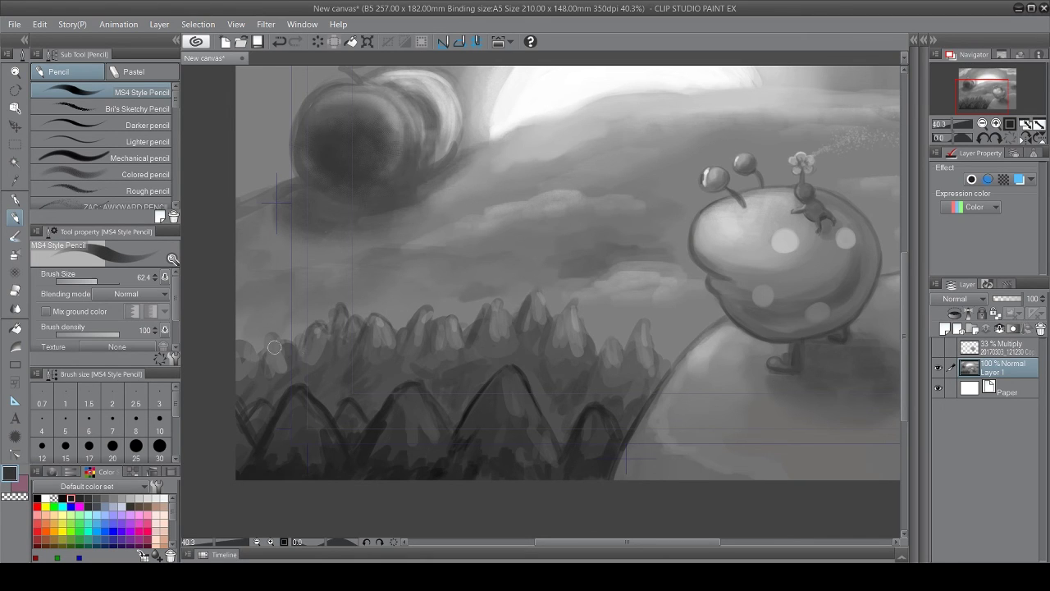
key("bracketleft")
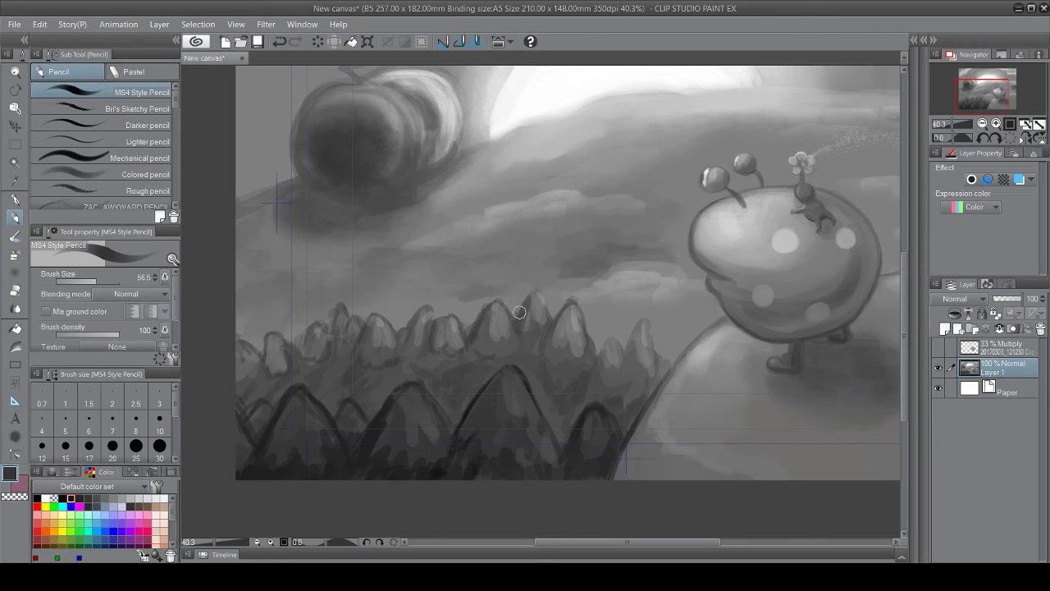
scroll(611, 375, "down", 3)
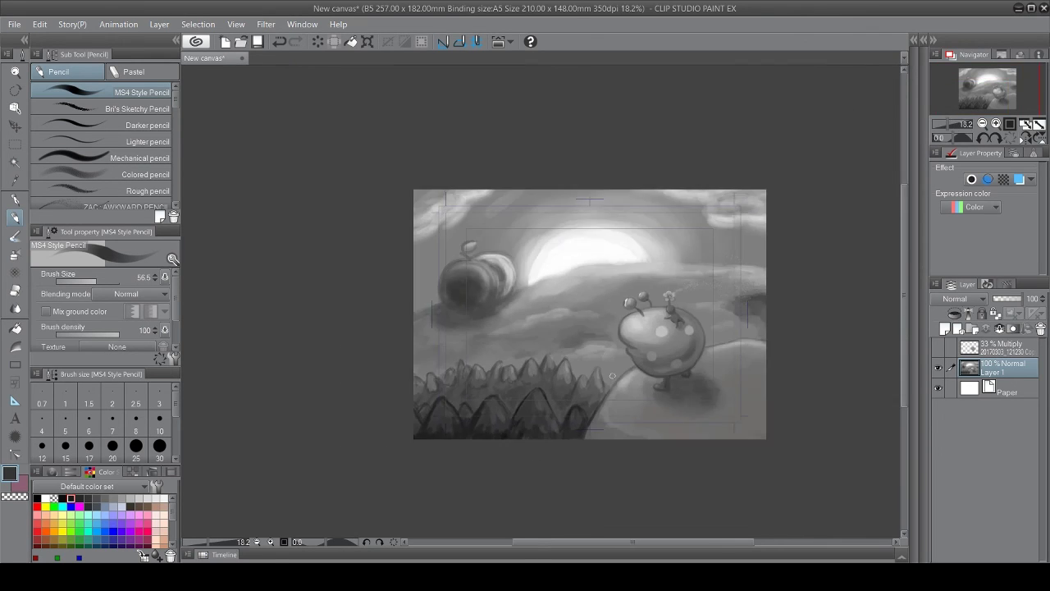
scroll(611, 376, "up", 2)
Step: Darken the front fruit's stem in black with the Transparent watercolor brush at size 35.1
left_click(62, 498)
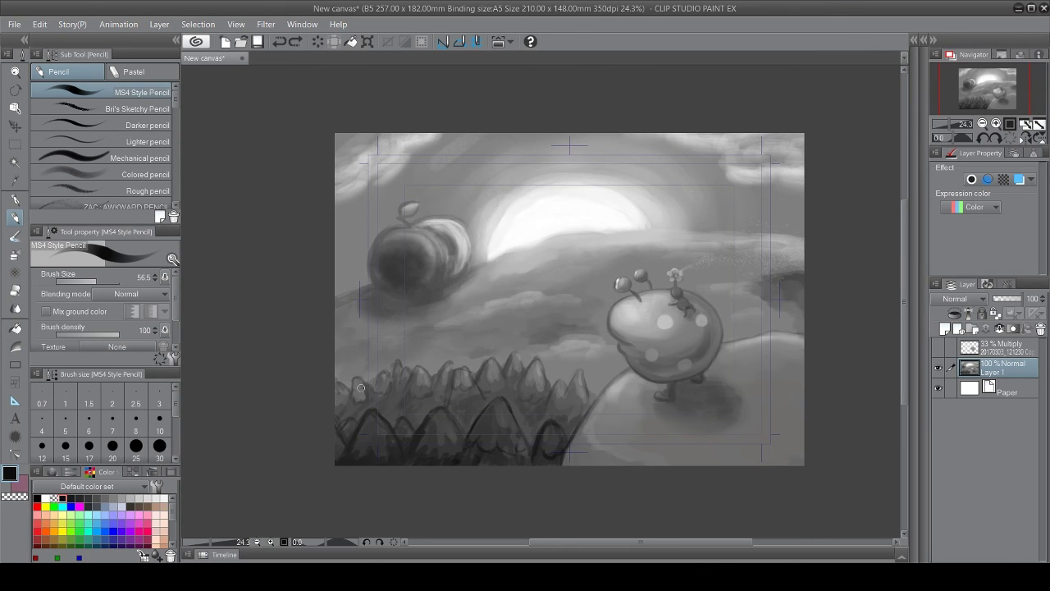
key("b")
scroll(406, 222, "up", 3)
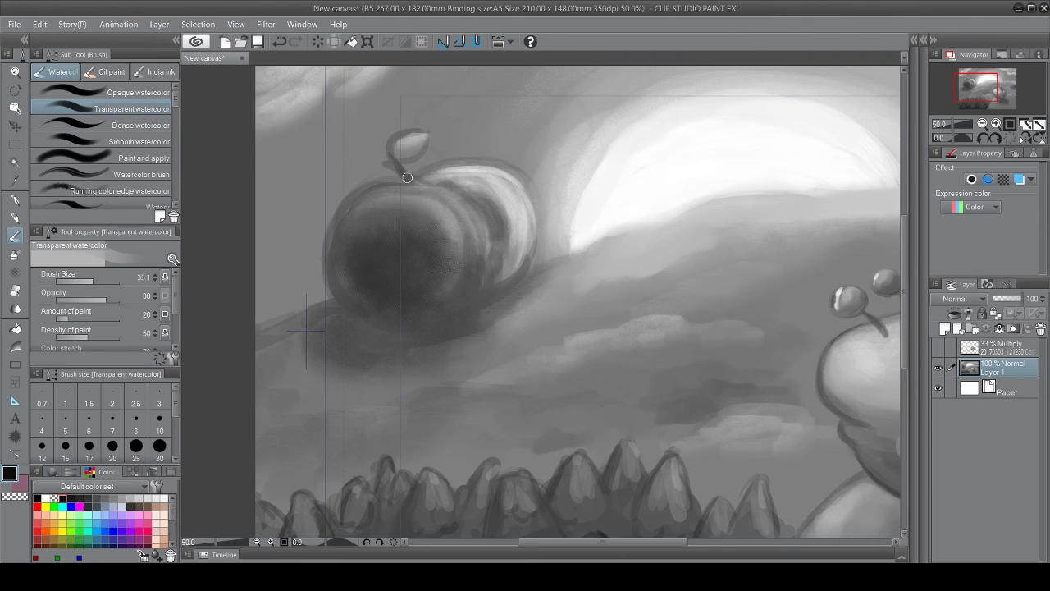
key("p")
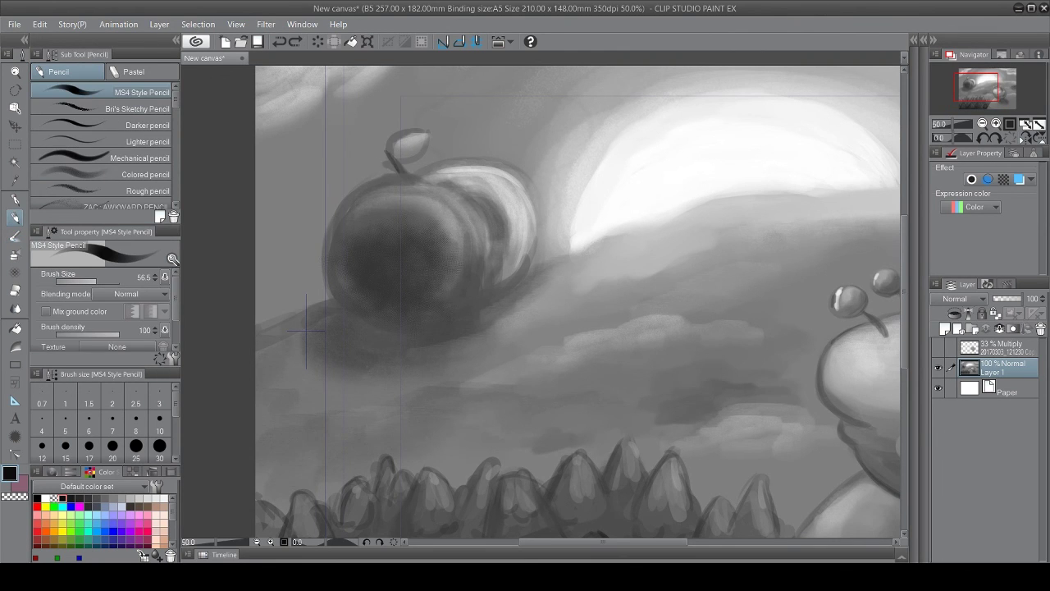
mouse_move(417, 154)
left_mouse_down()
mouse_move(355, 200)
mouse_move(330, 250)
mouse_move(349, 308)
mouse_move(438, 324)
left_mouse_up()
left_click_drag(452, 195, 478, 224)
key("ctrl+z")
key("ctrl+z")
Step: Outline the front fruit in black with the MS4 Style Pencil and soften the line with Transparent watercolor
mouse_move(386, 176)
left_mouse_down()
mouse_move(325, 228)
mouse_move(326, 249)
left_mouse_up()
left_click_drag(413, 322, 483, 299)
scroll(481, 263, "down", 2)
key("b")
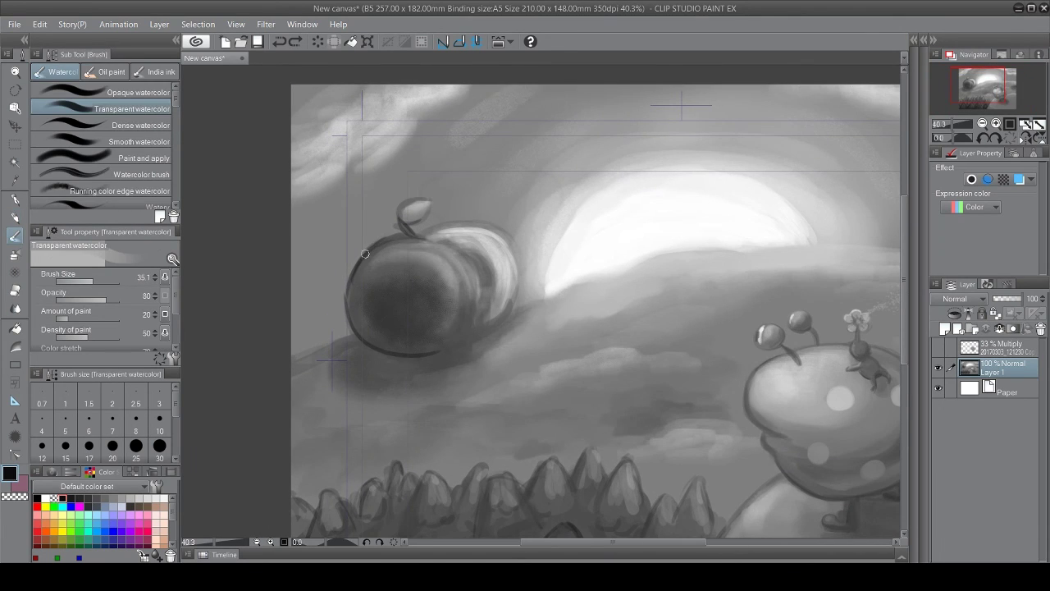
mouse_move(421, 351)
left_mouse_down()
mouse_move(464, 321)
mouse_move(444, 347)
left_mouse_up()
key("p")
key("b")
left_click_drag(360, 254, 382, 237)
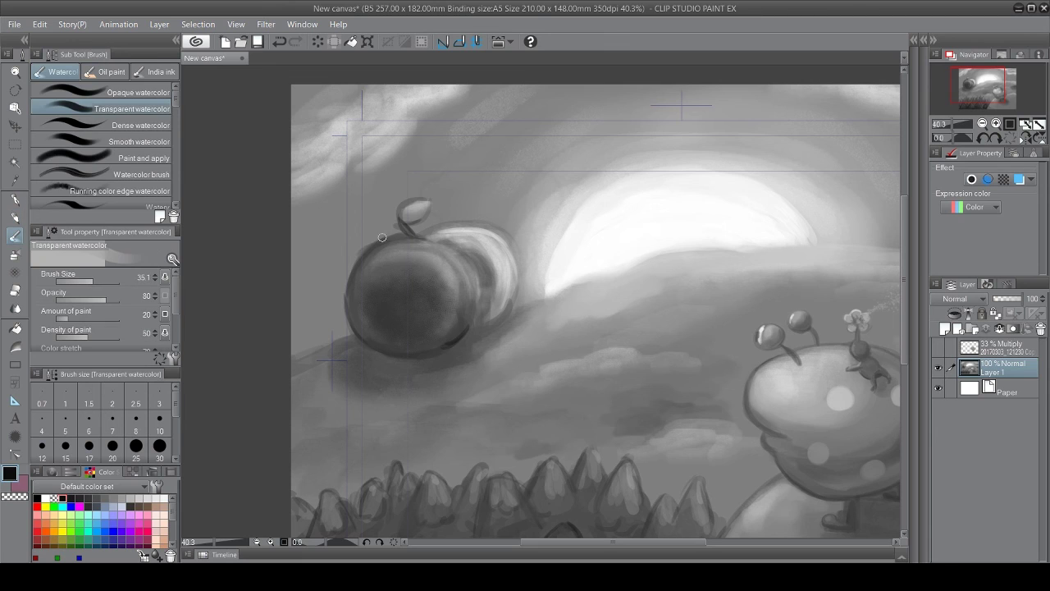
left_click_drag(478, 322, 474, 284)
Step: Add a white highlight along the back fruit's sun-facing rim with the MS4 Style Pencil
key("p")
left_click(45, 498)
left_click_drag(466, 232, 493, 318)
key("b")
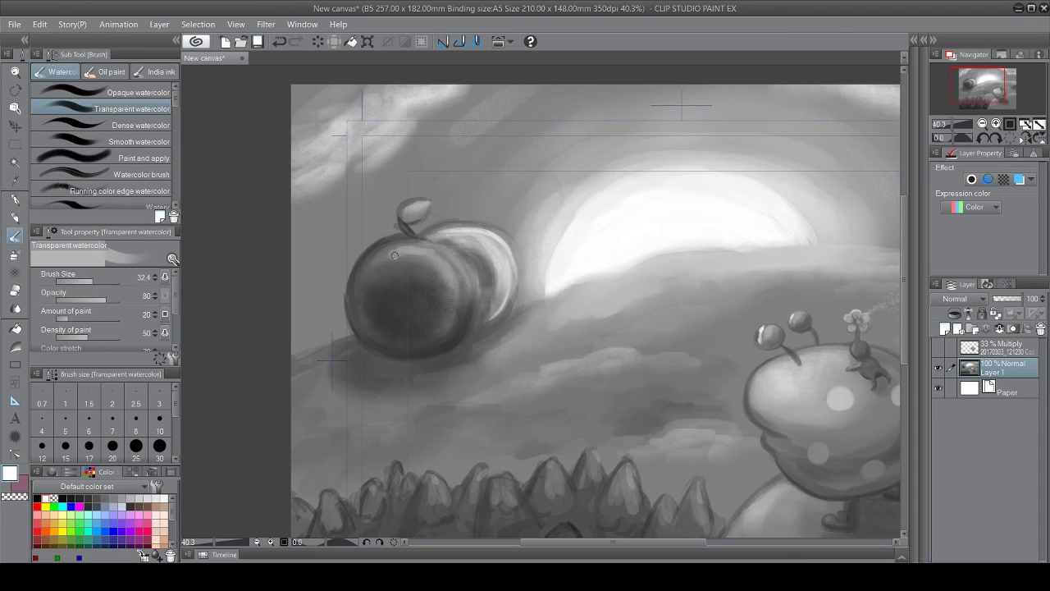
key("b")
Step: Lighten the front fruit's sun-facing side and smooth the back fruit's shading with sampled grays using Transparent watercolor
mouse_move(428, 251)
left_mouse_down()
mouse_move(417, 249)
mouse_move(456, 292)
left_mouse_up()
key("bracketleft")
left_click(403, 265, "alt")
left_click(455, 234, "alt")
left_click_drag(457, 235, 496, 294)
left_click(476, 250, "alt")
left_click(497, 263, "alt")
left_click_drag(464, 253, 476, 284)
Step: Redraw the back fruit's outer contour in dark gray with the MS4 Style Pencil at size 56.5
key("p")
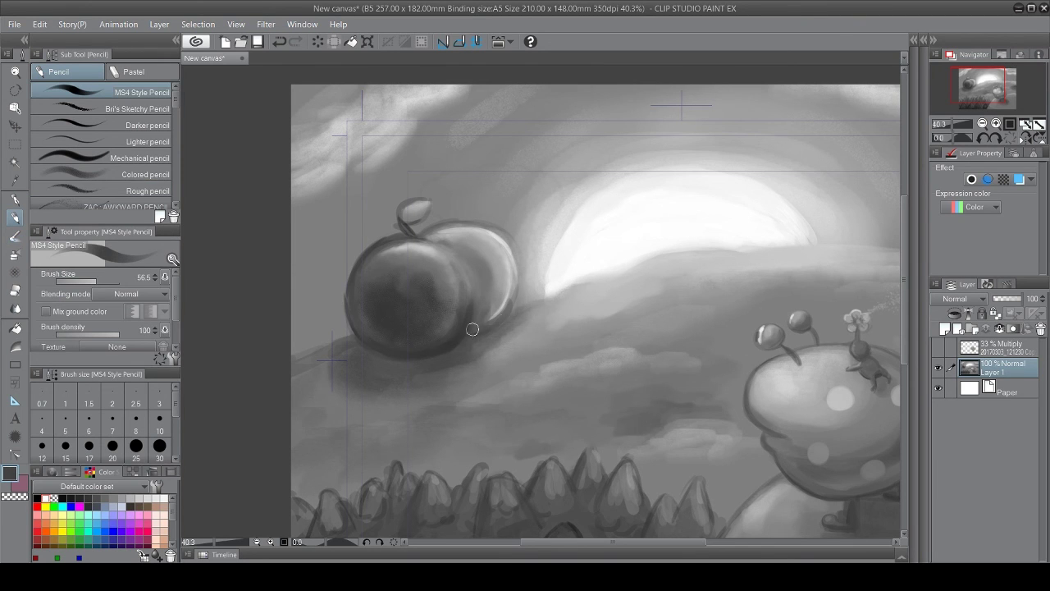
mouse_move(426, 232)
left_mouse_down()
mouse_move(501, 233)
mouse_move(515, 286)
left_mouse_up()
scroll(457, 240, "down", 5)
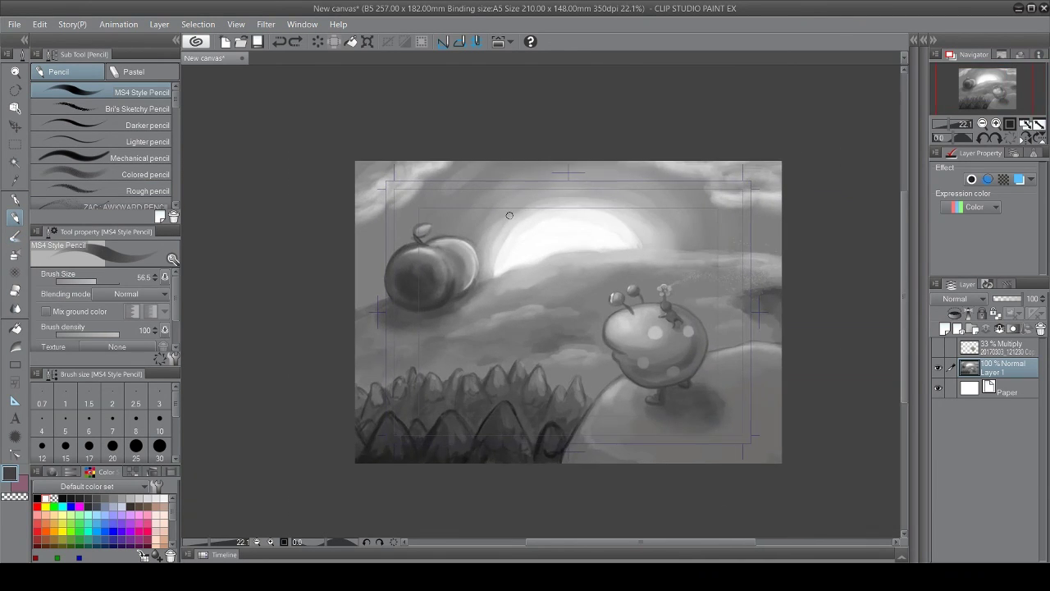
Step: Repaint the ground shadow beneath the spotted creature with sampled grays using Running color edge watercolor at size 183.1
key("b")
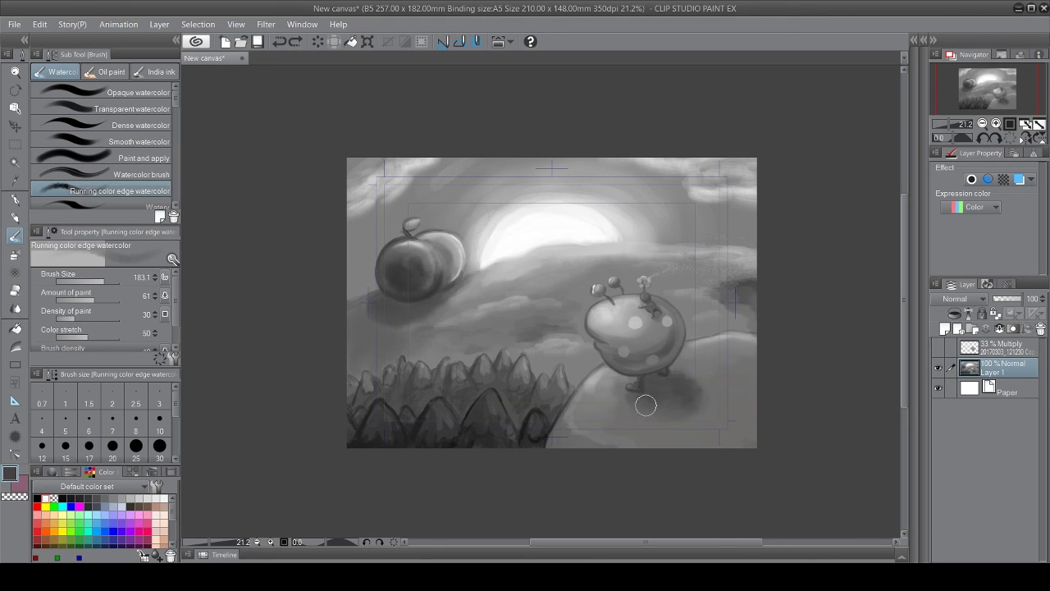
left_click(684, 370, "alt")
left_click(674, 396, "alt")
left_click_drag(628, 397, 679, 390)
left_click(677, 369, "alt")
left_click(421, 322, "alt")
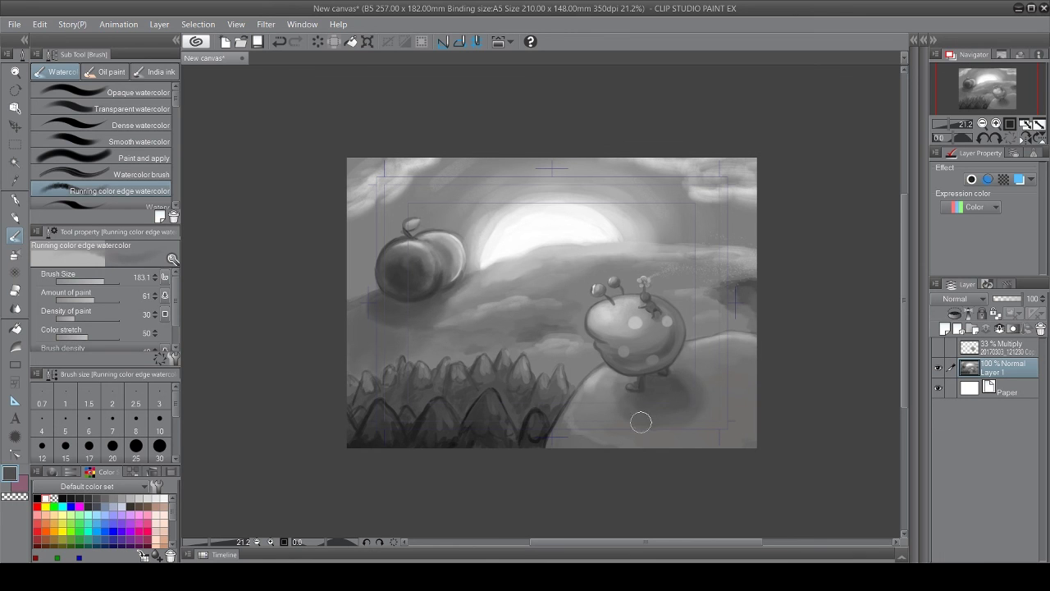